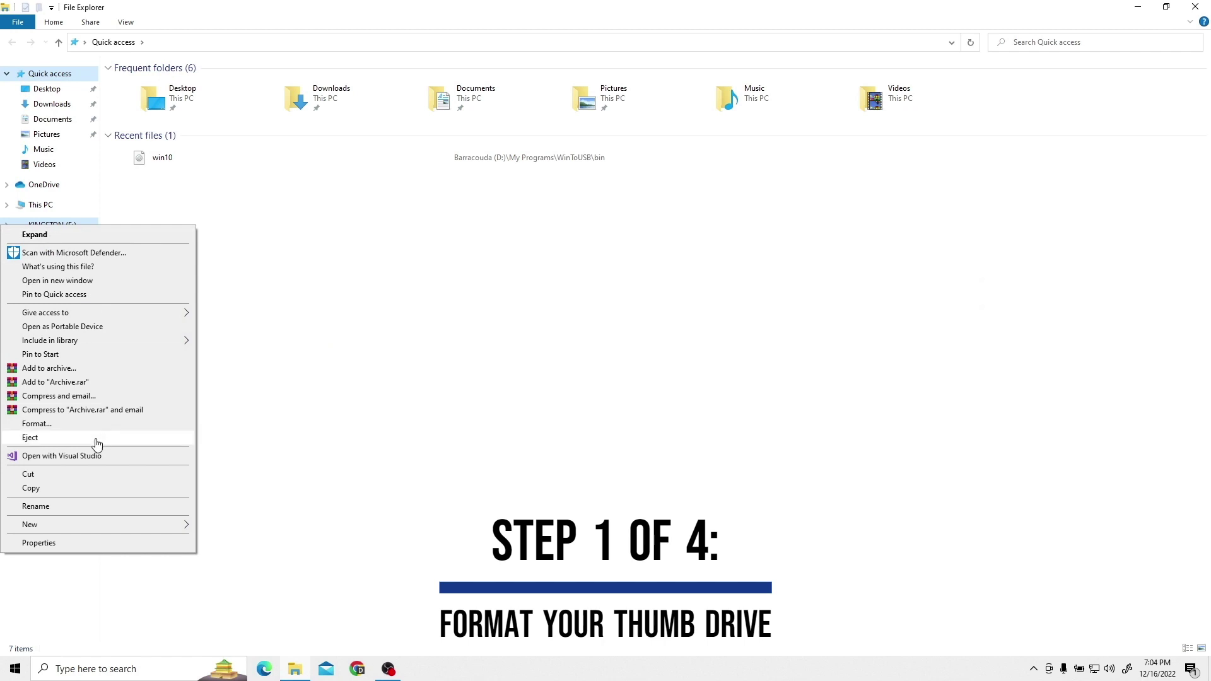
Quick-format the KINGSTON (E:) drive with the exFAT file system, then close the format dialog.
{"action": "left_click", "coordinate": [51, 424]}
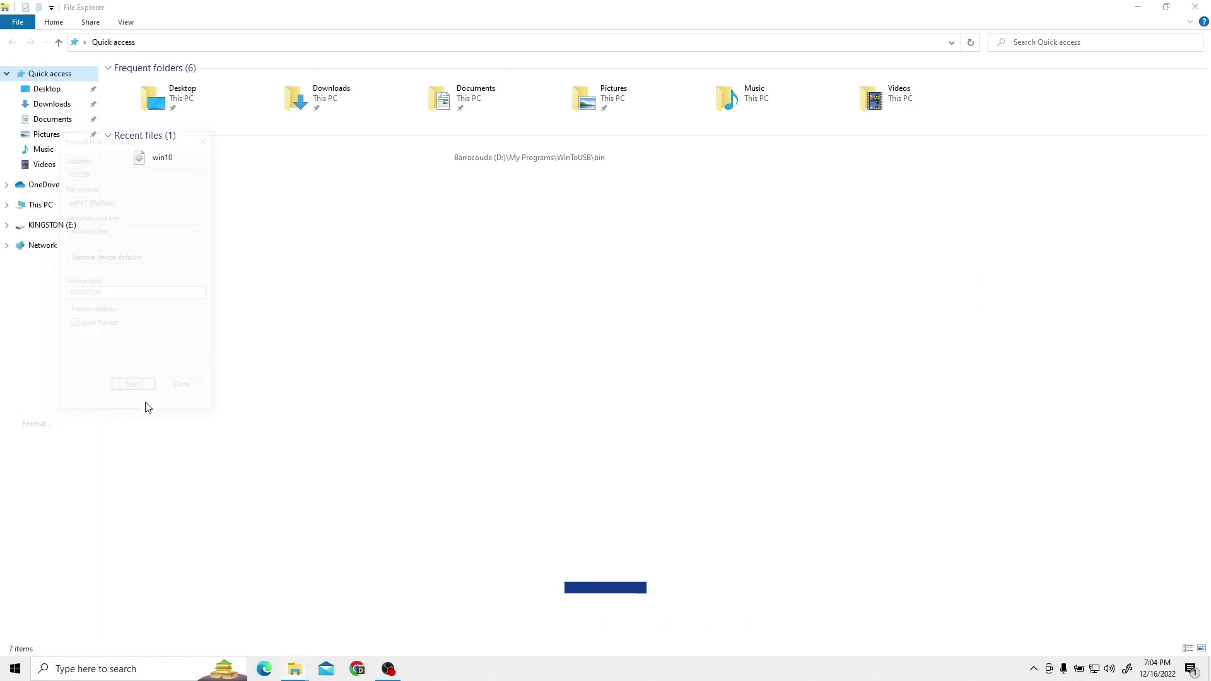
{"action": "left_click", "coordinate": [88, 201]}
{"action": "left_click", "coordinate": [92, 221]}
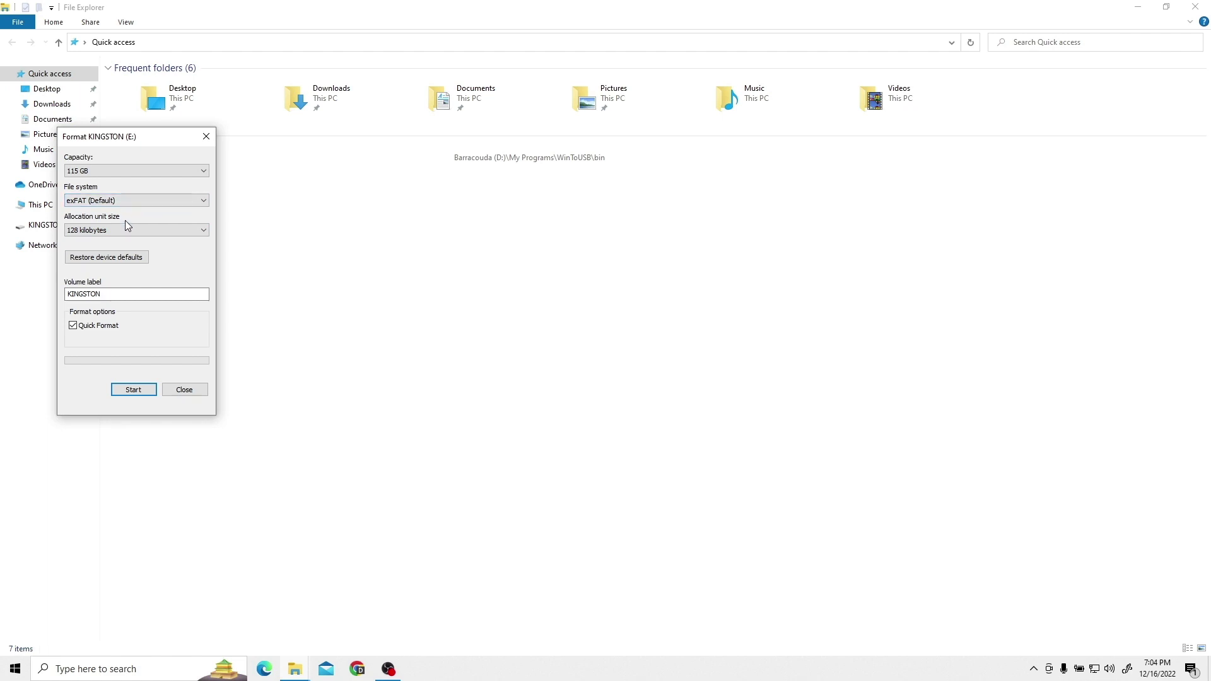
{"action": "left_click", "coordinate": [122, 387]}
{"action": "left_click", "coordinate": [635, 334]}
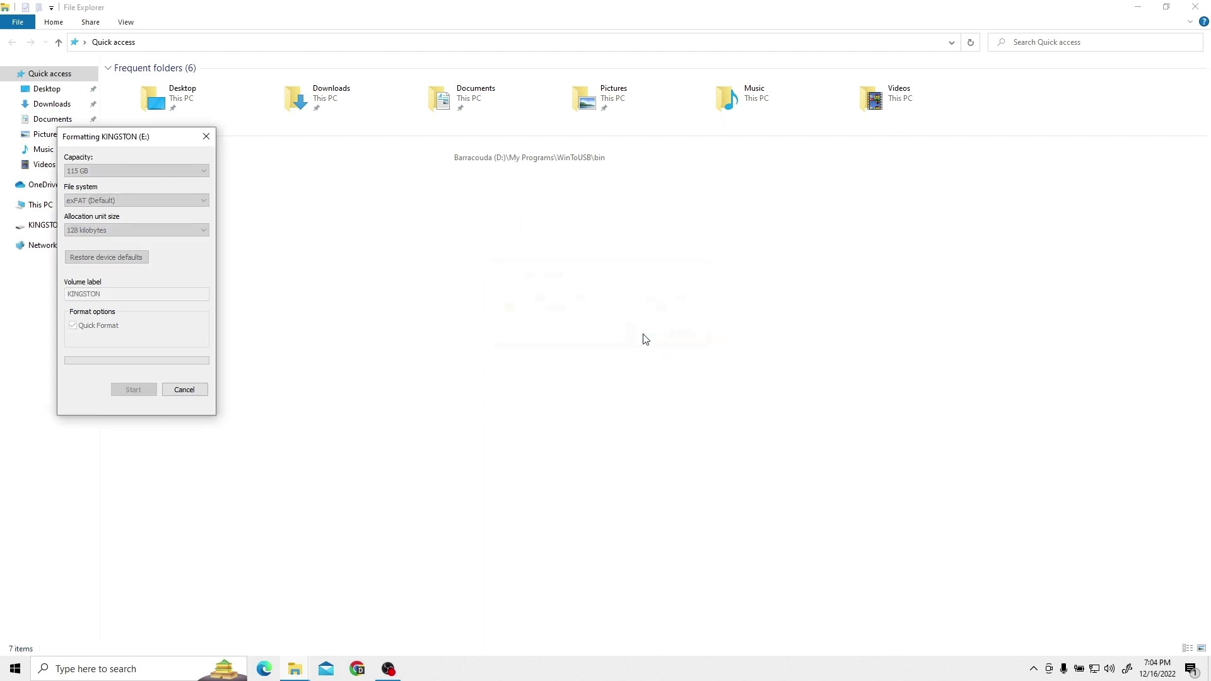
{"action": "left_click", "coordinate": [683, 331]}
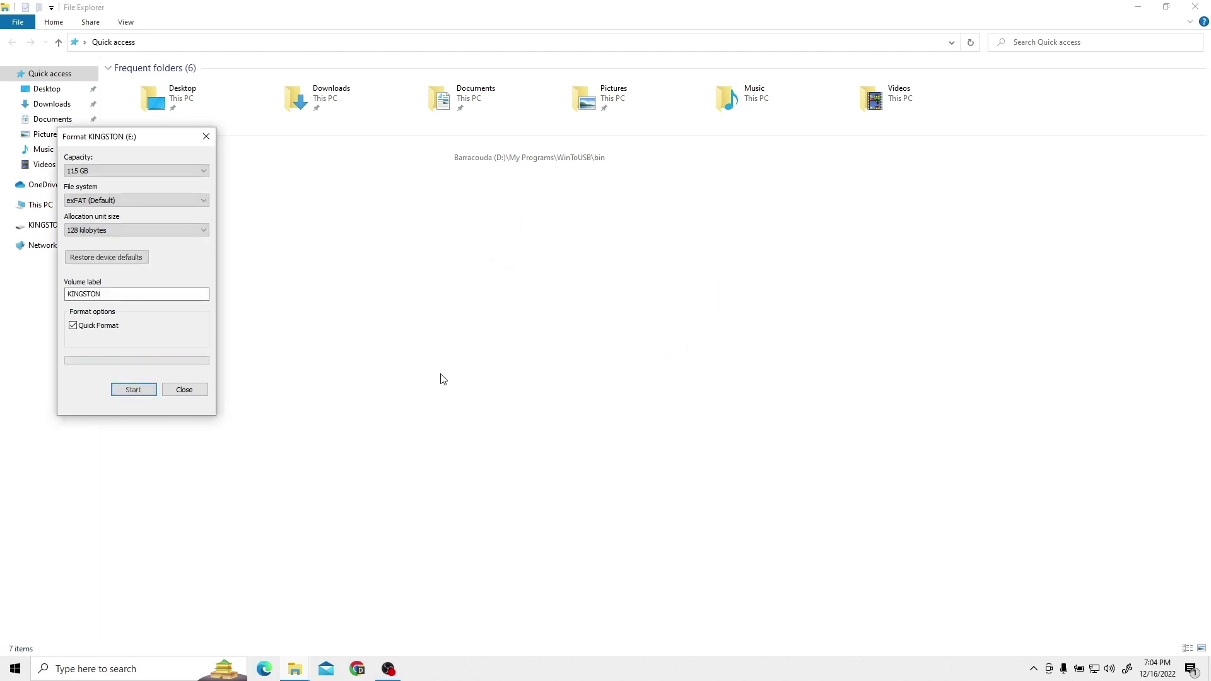
{"action": "left_click", "coordinate": [195, 390]}
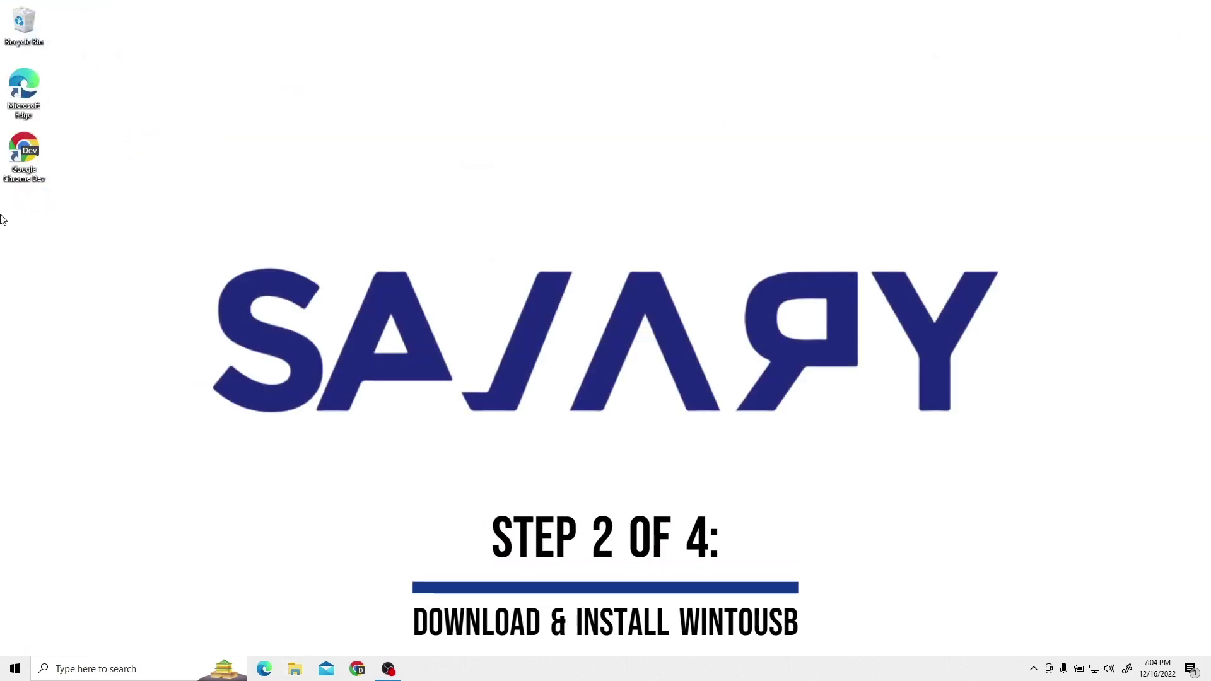
In Google Chrome, search for "wintousb" and download the free version 7.4 installer from the official EasyUEFI site.
{"action": "double_click", "coordinate": [16, 172]}
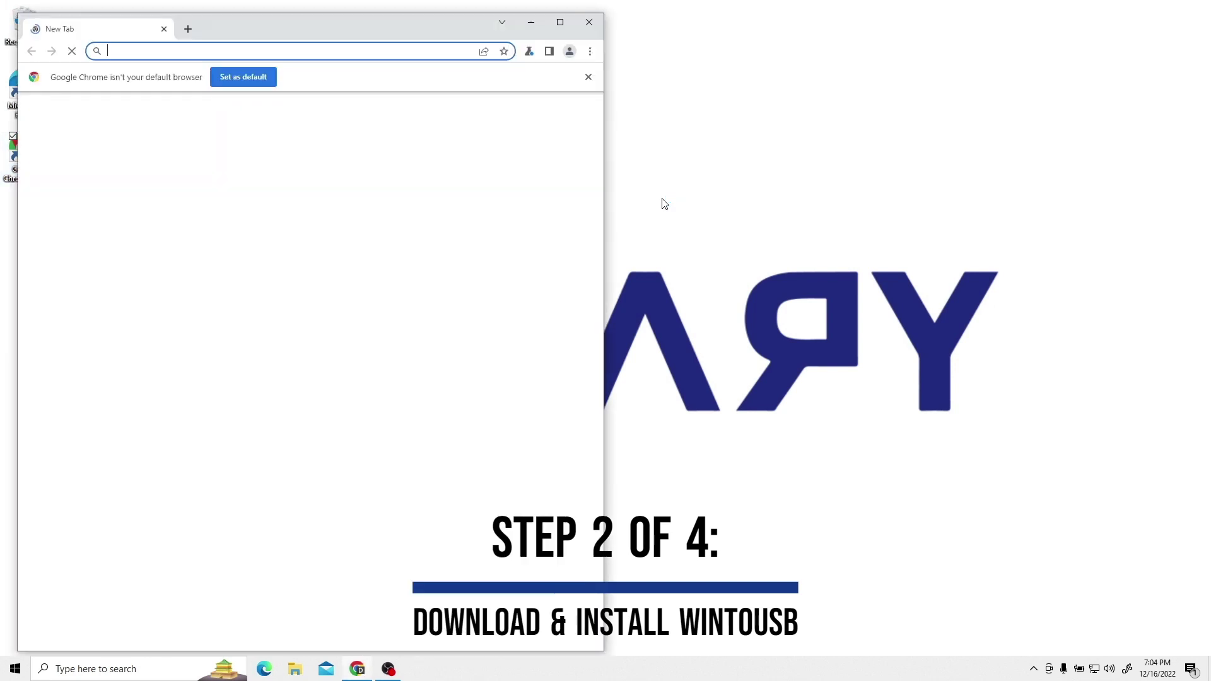
{"action": "type", "text": "wintousb"}
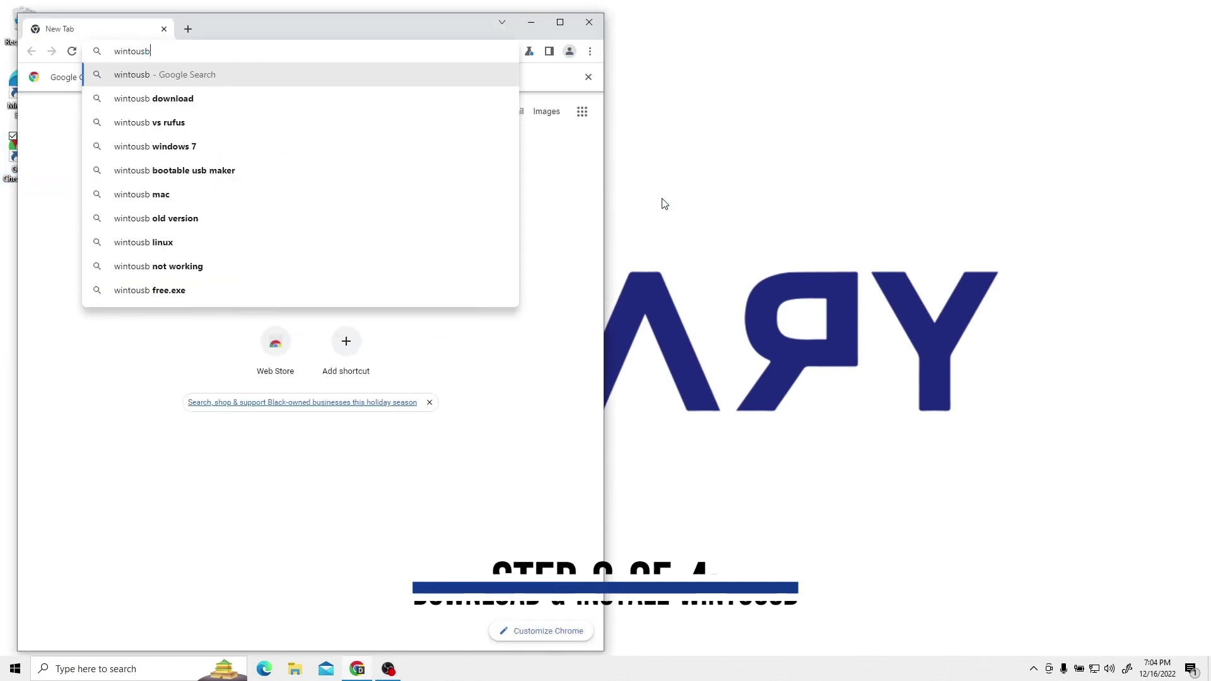
{"action": "key", "text": "Return"}
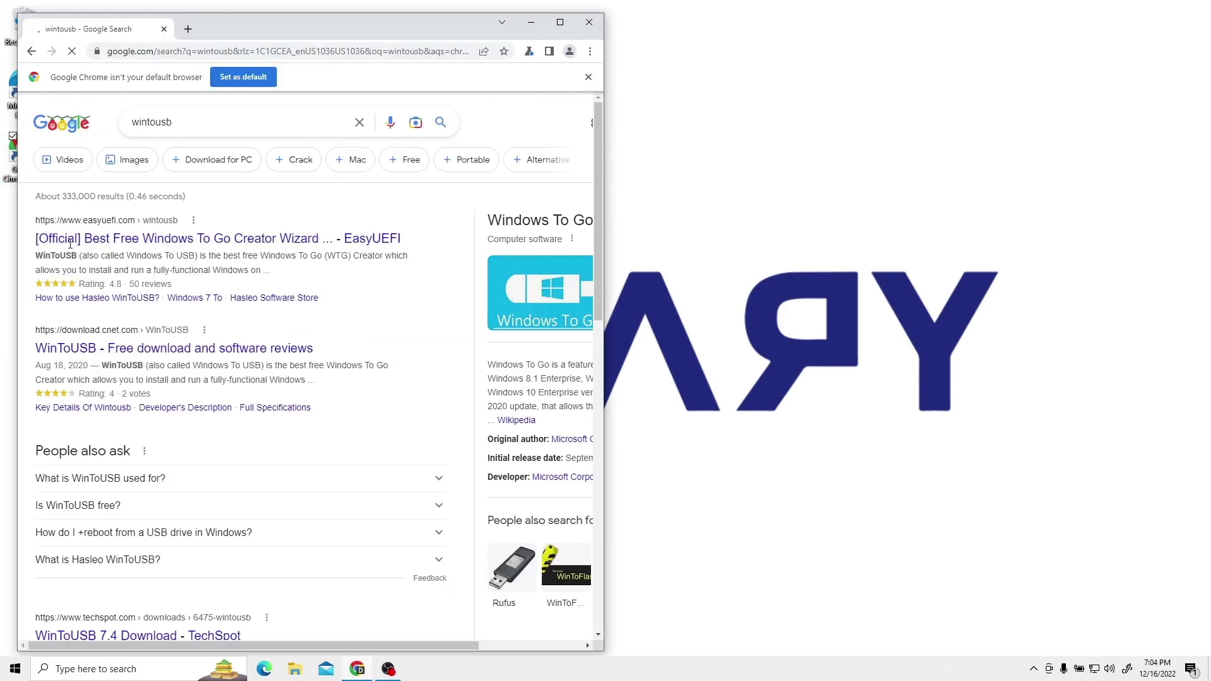
{"action": "left_click", "coordinate": [112, 237]}
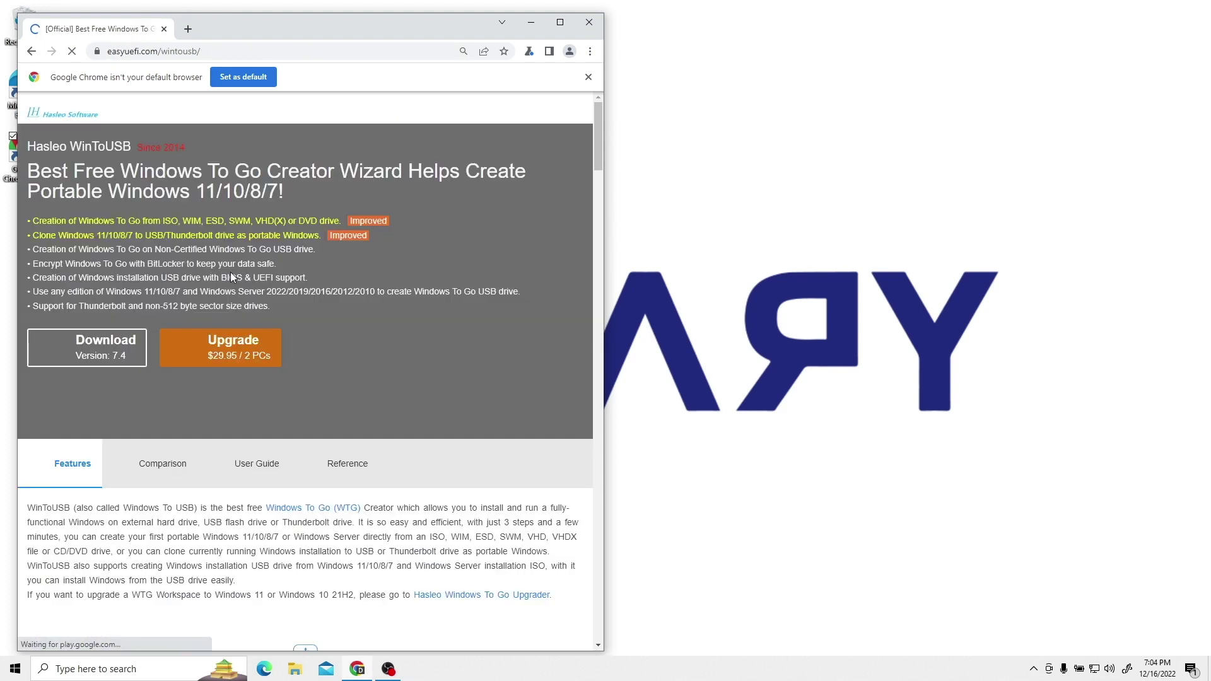
{"action": "left_click", "coordinate": [88, 347]}
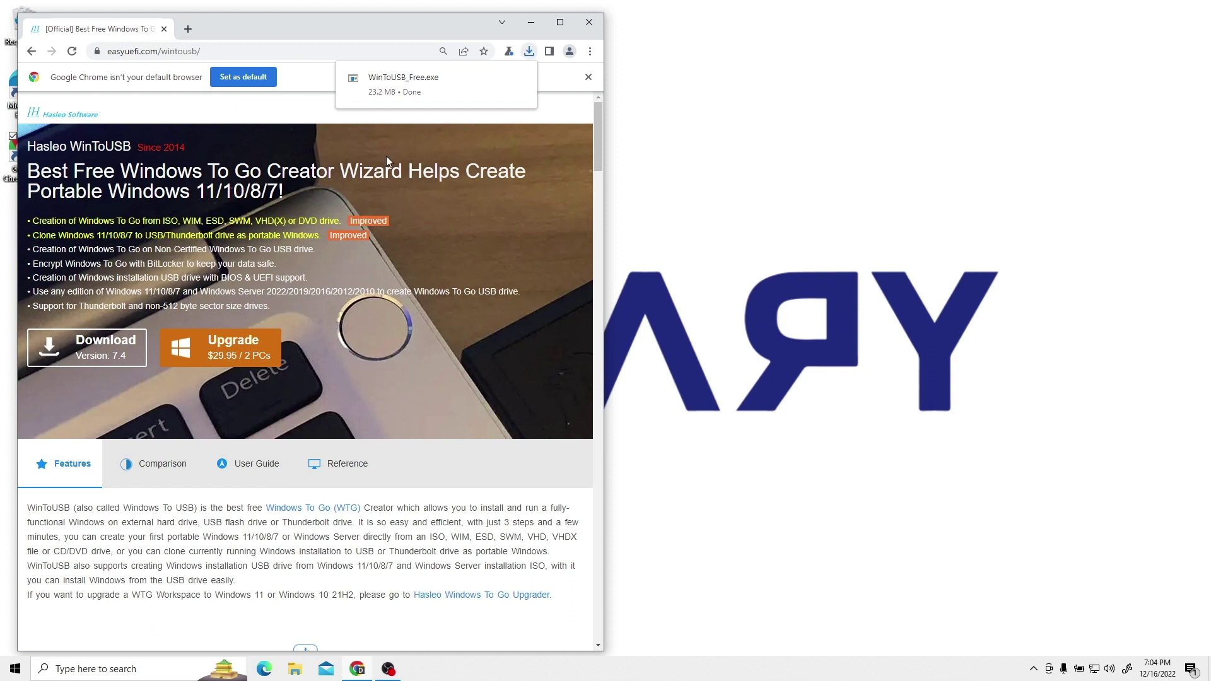
Run WinToUSB_Free.exe, install WinToUSB with English as the setup language, and close the thank-you page.
{"action": "left_click", "coordinate": [416, 88]}
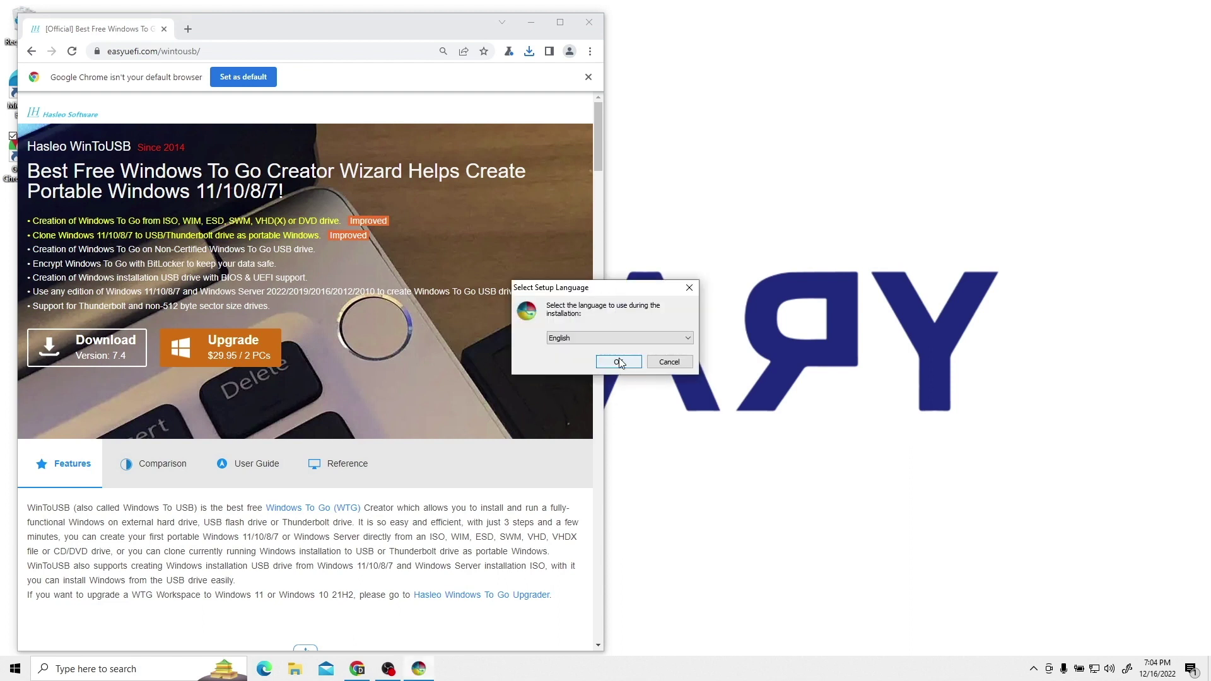
{"action": "left_click", "coordinate": [618, 362]}
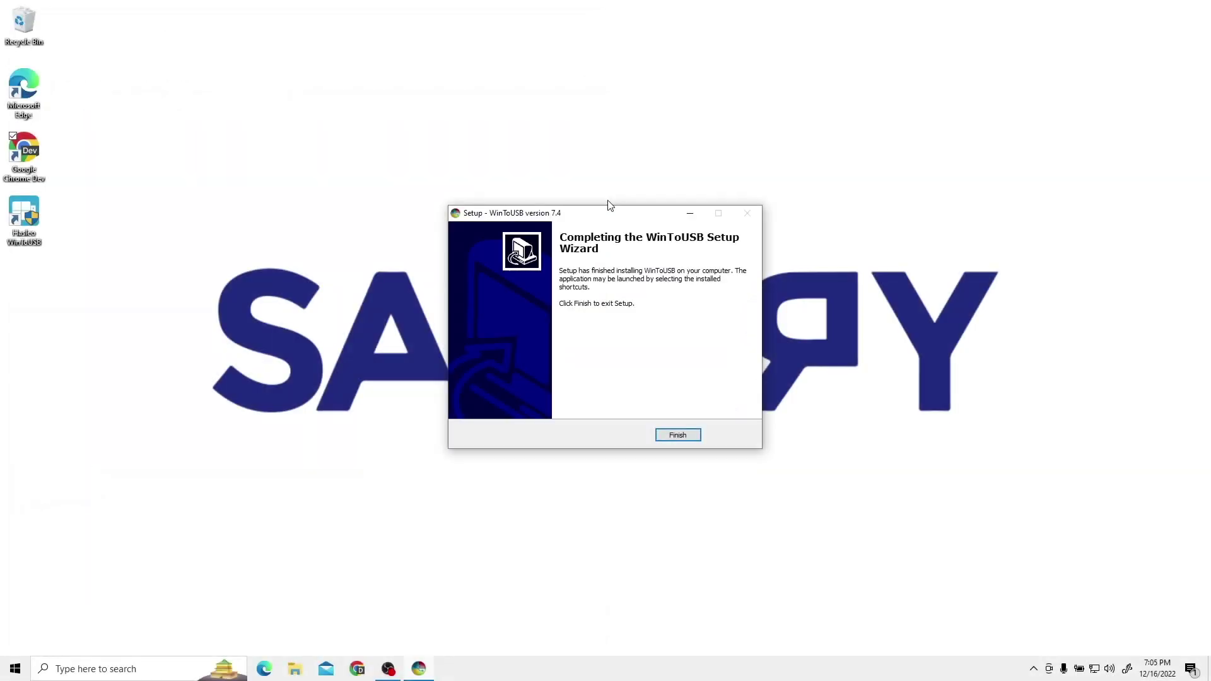
{"action": "left_click", "coordinate": [681, 436]}
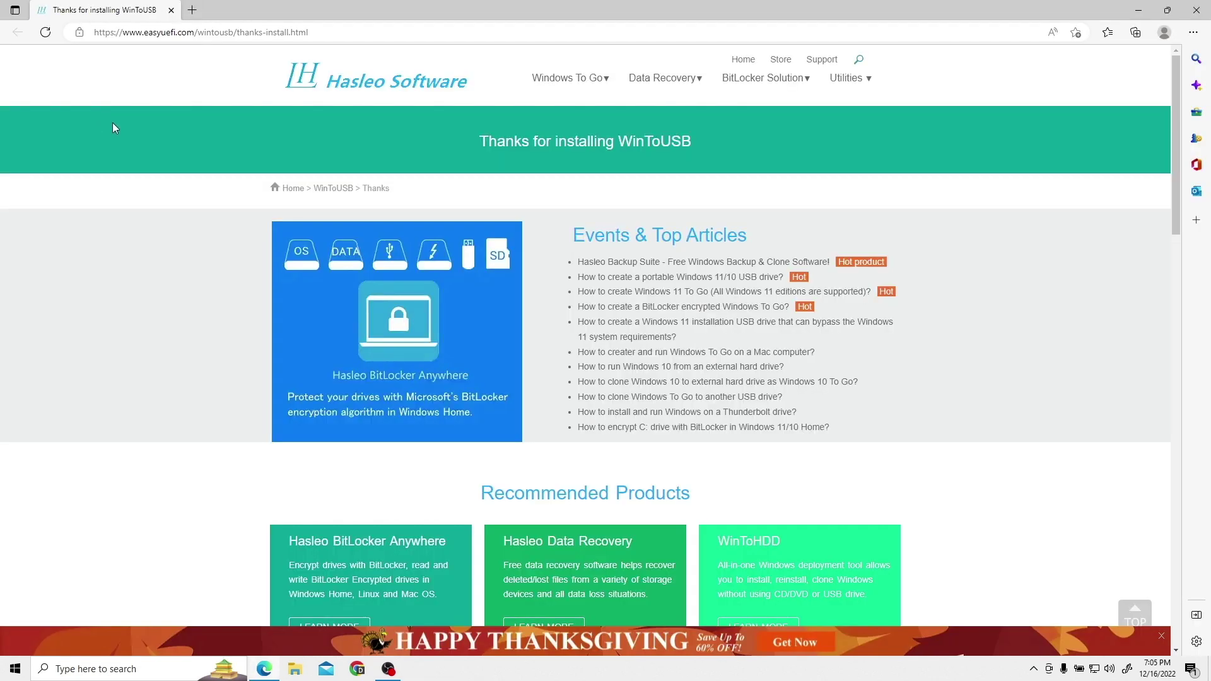
{"action": "left_click", "coordinate": [169, 12]}
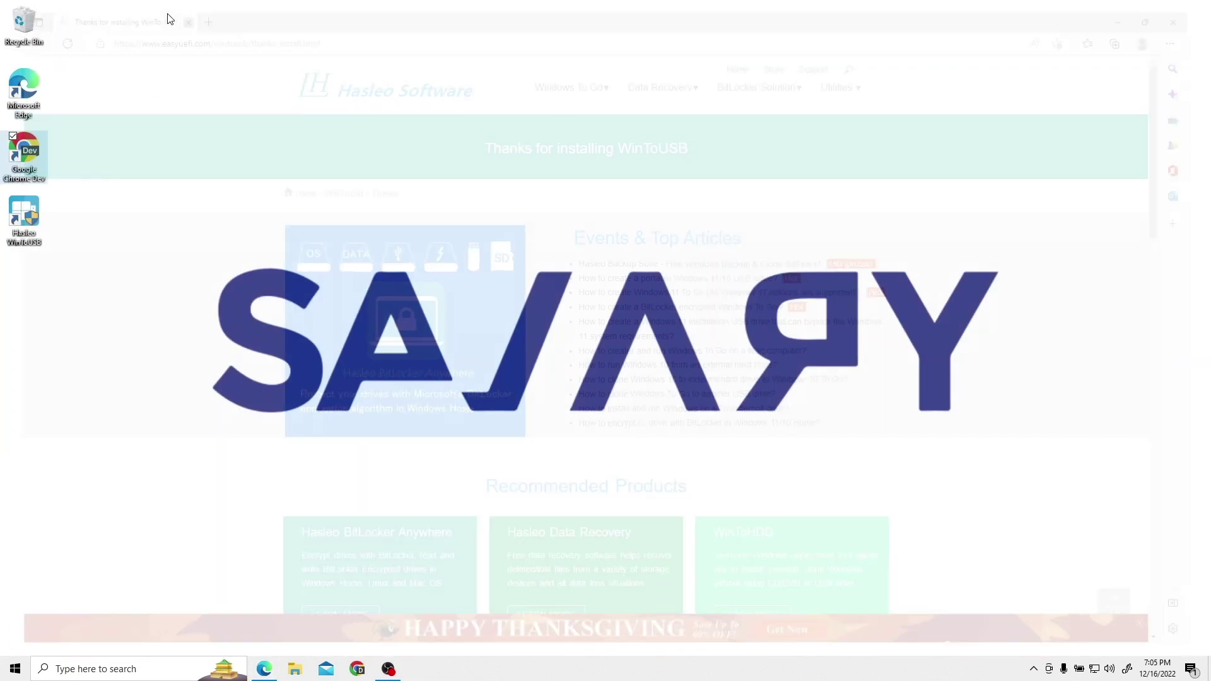
Launch Hasleo WinToUSB from the desktop and close its user guide web page.
{"action": "left_click", "coordinate": [26, 218]}
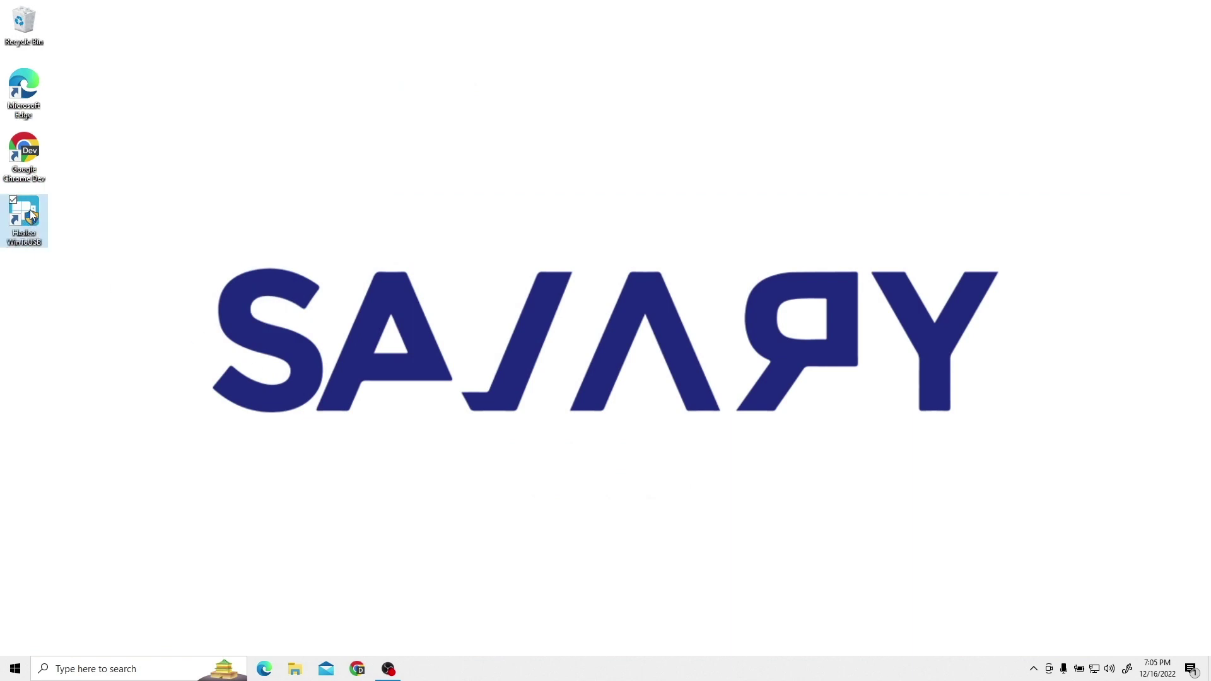
{"action": "double_click", "coordinate": [29, 209]}
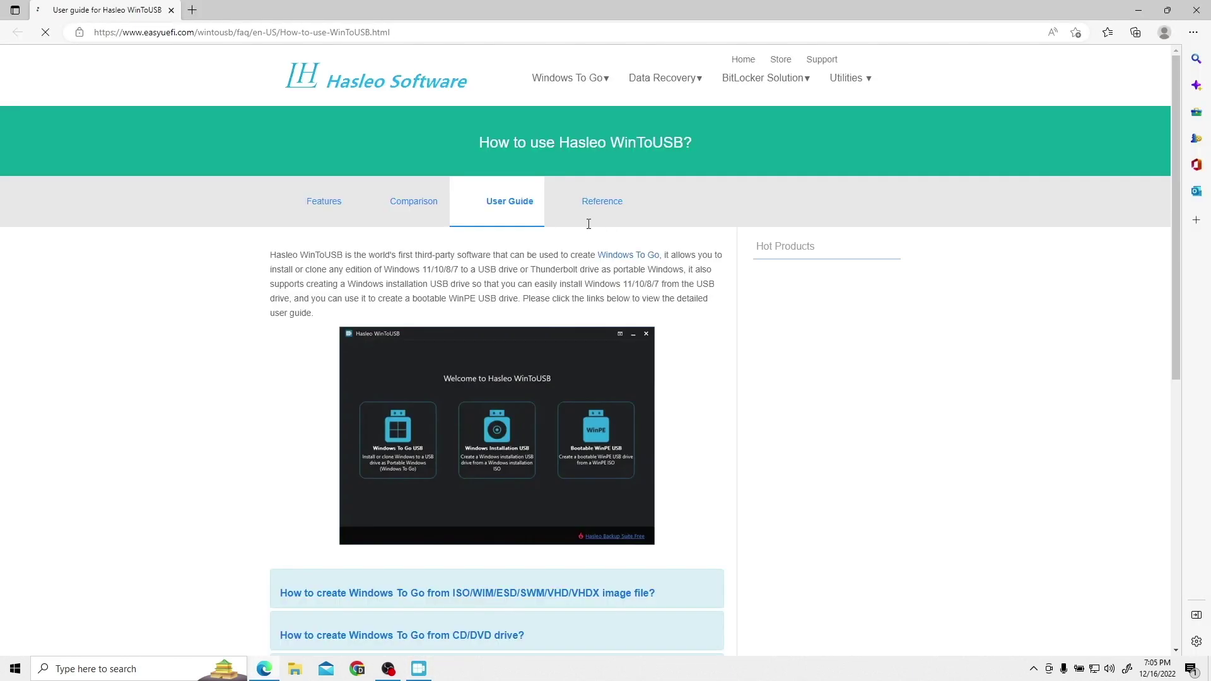
{"action": "left_click", "coordinate": [170, 10]}
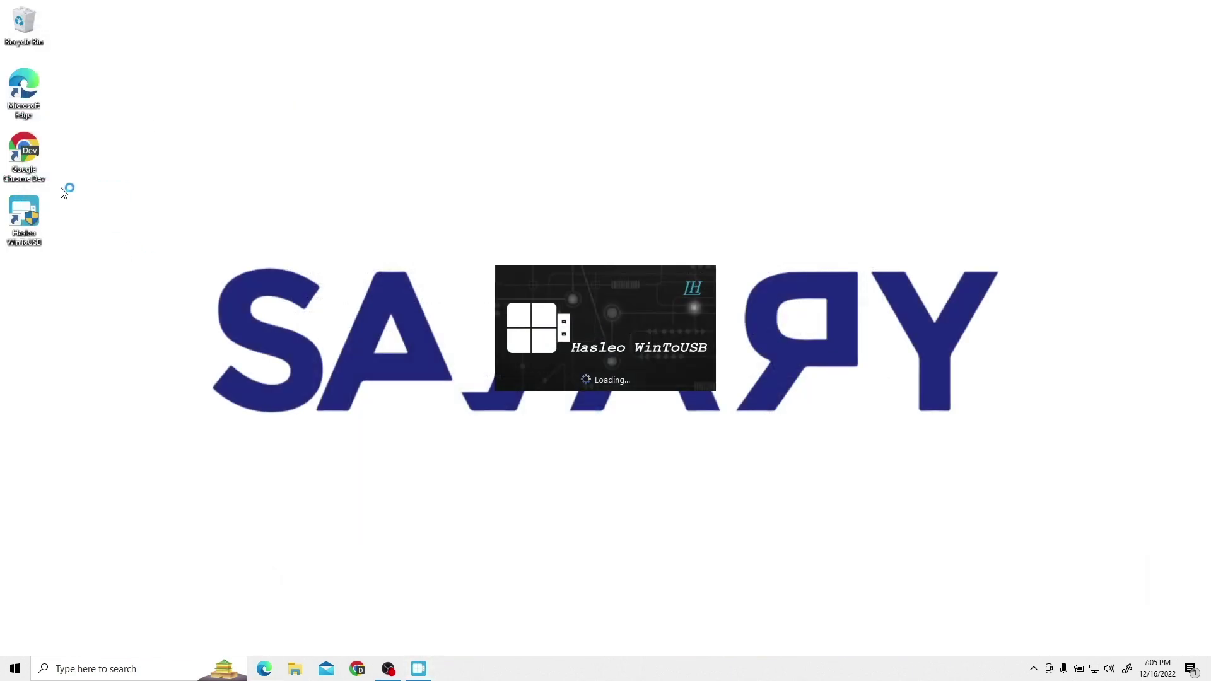
Open a maximized Google Chrome window and search for "windows 10 download".
{"action": "double_click", "coordinate": [30, 160]}
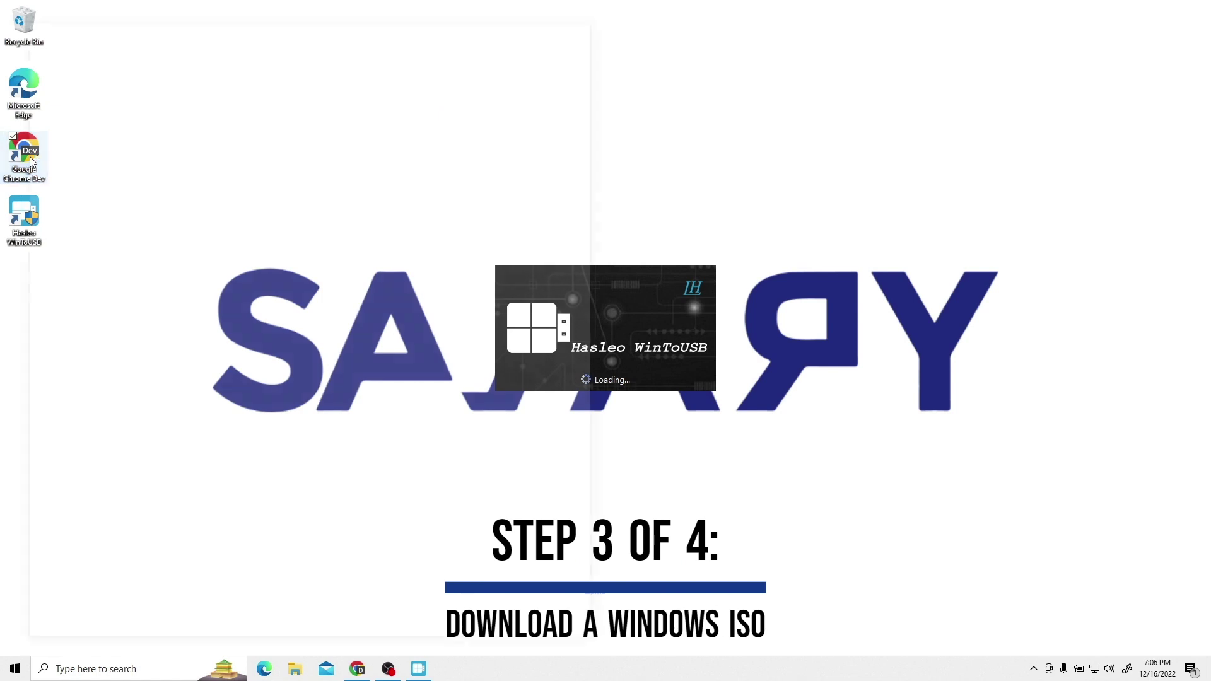
{"action": "left_click_drag", "start_coordinate": [241, 23], "coordinate": [626, 3]}
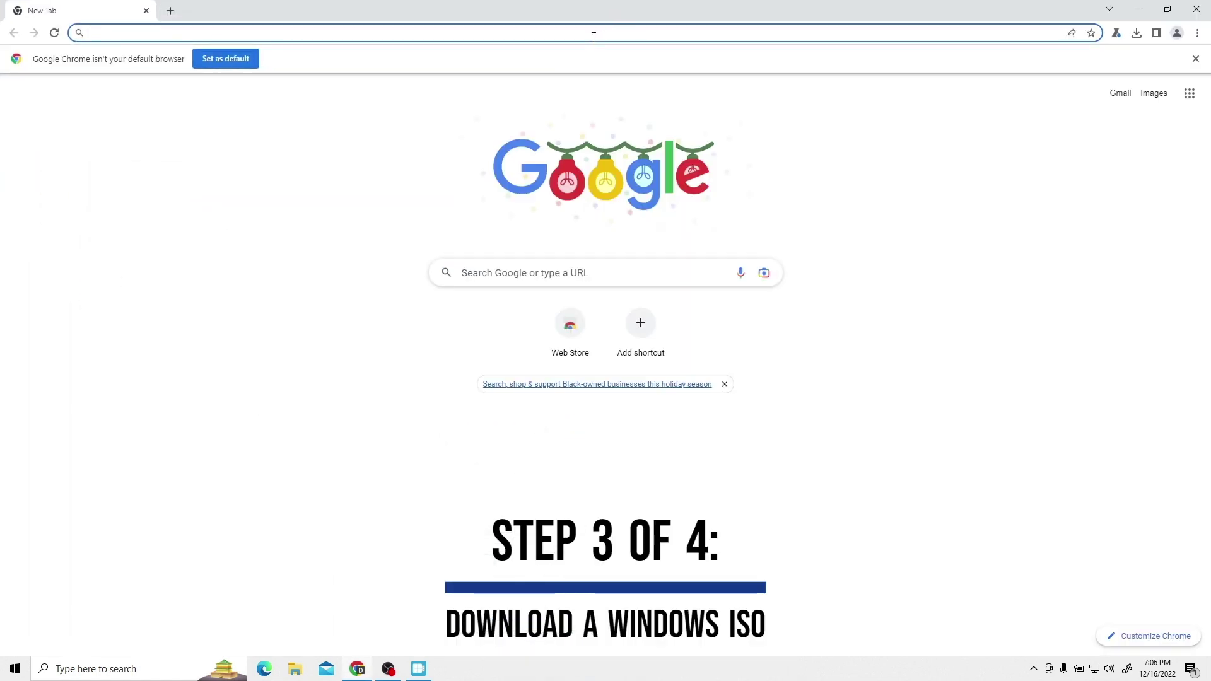
{"action": "type", "text": "window"}
{"action": "type", "text": "s 1-"}
{"action": "key", "text": "BackSpace"}
{"action": "type", "text": "0 d"}
{"action": "key", "text": "Down"}
{"action": "key", "text": "Return"}
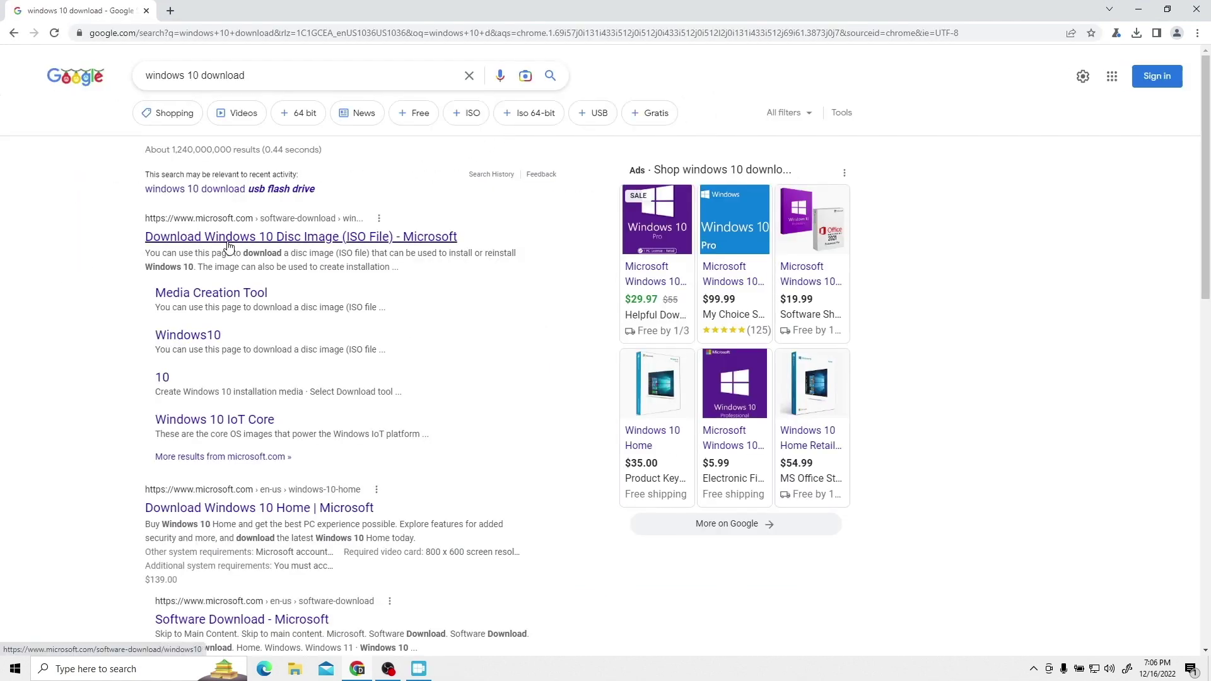
Examine Microsoft's Windows 10 download page in a separate tab for ISO download options, then close it.
{"action": "right_click", "coordinate": [228, 242]}
{"action": "left_click", "coordinate": [261, 251]}
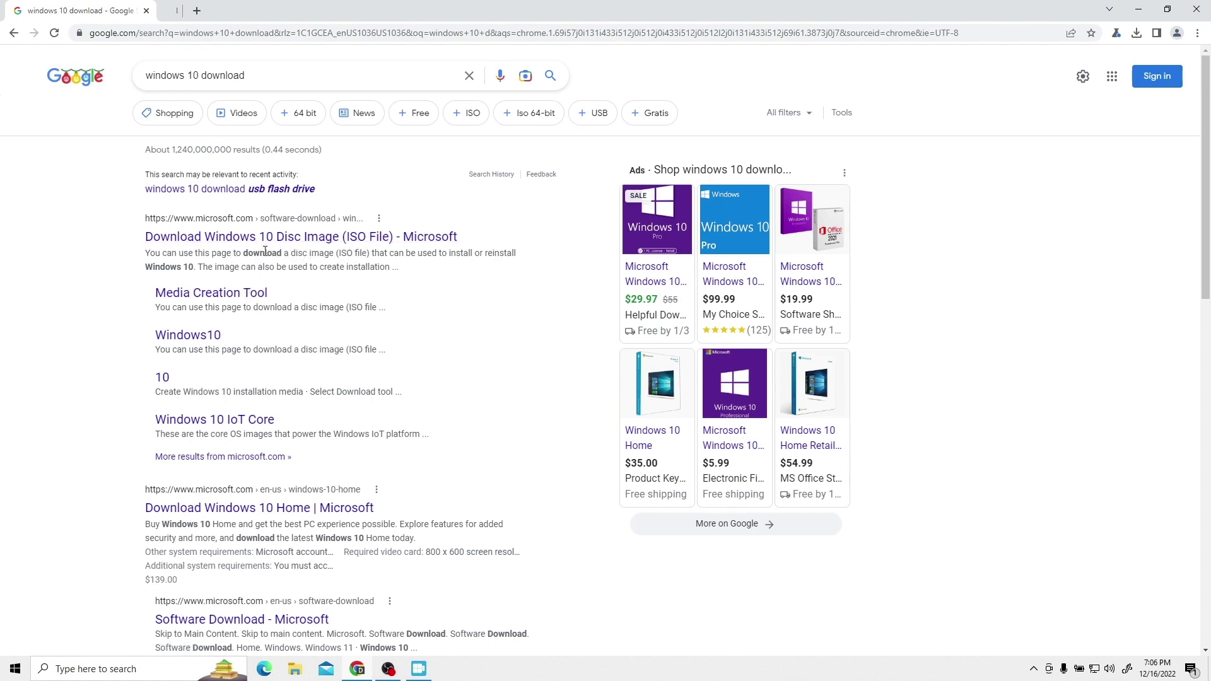
{"action": "key", "text": "ctrl+Tab"}
{"action": "scroll", "coordinate": [348, 172], "scroll_direction": "down", "scroll_amount": 5}
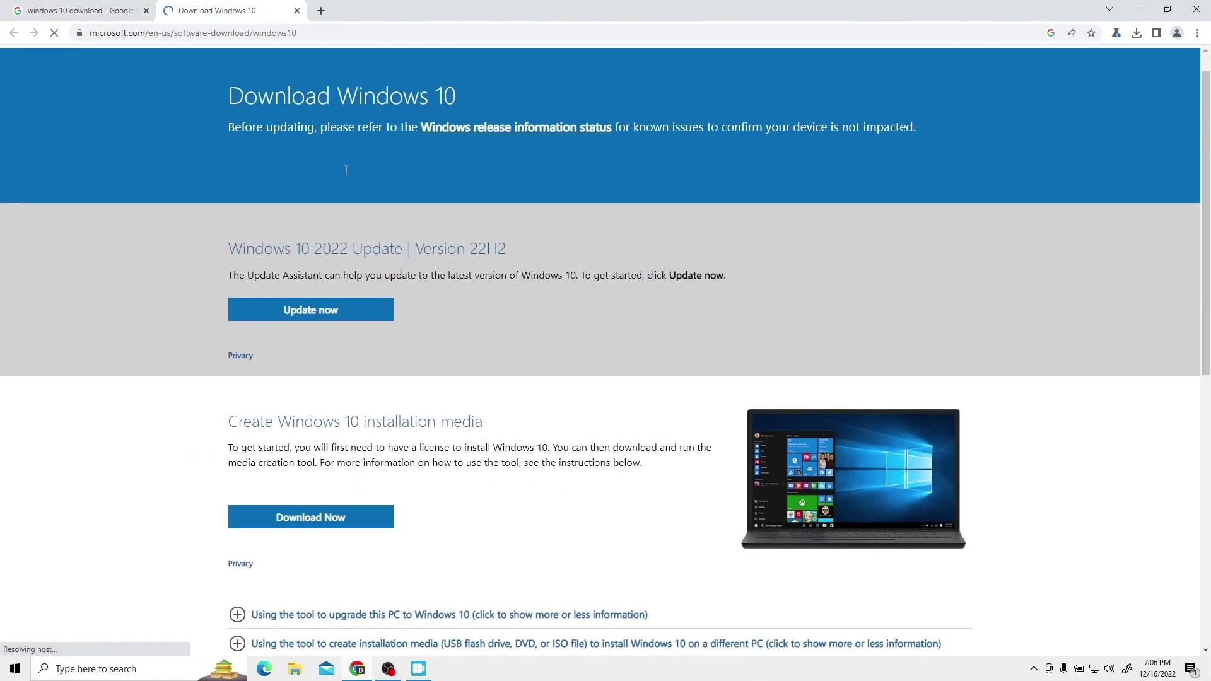
{"action": "scroll", "coordinate": [329, 218], "scroll_direction": "down", "scroll_amount": 4}
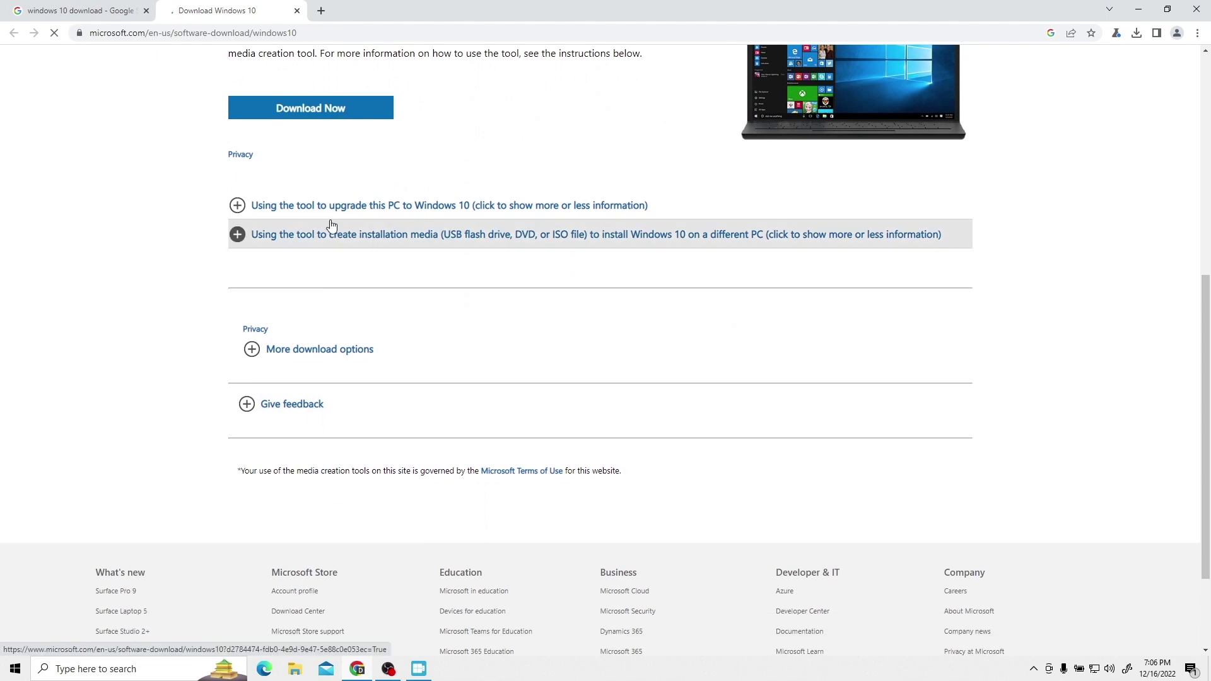
{"action": "scroll", "coordinate": [333, 240], "scroll_direction": "up", "scroll_amount": 5}
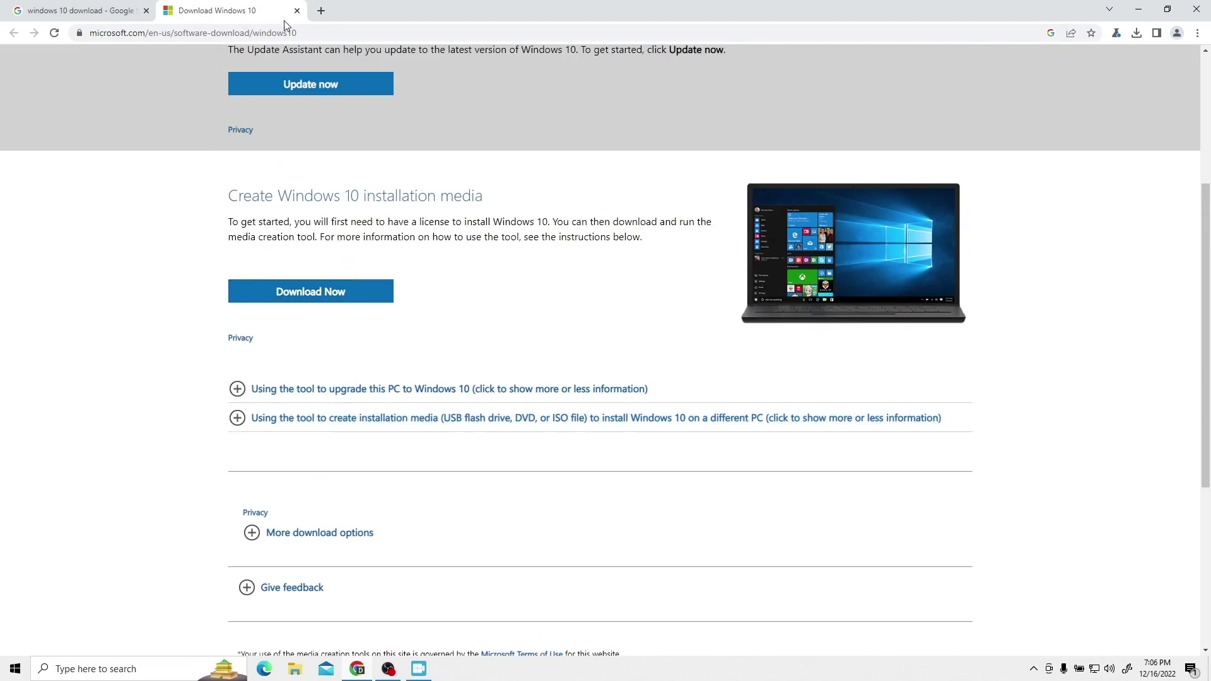
{"action": "left_click", "coordinate": [297, 11]}
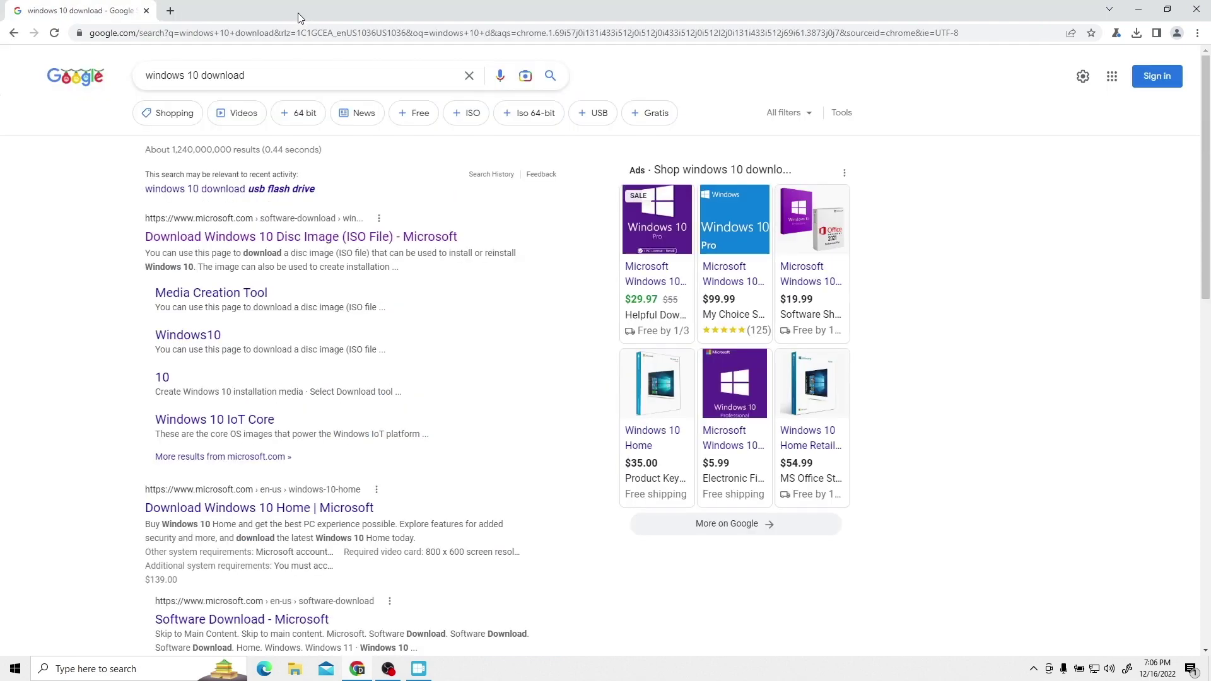
Look through the search results and refine the query to "windows 10 download iso".
{"action": "scroll", "coordinate": [312, 403], "scroll_direction": "down", "scroll_amount": 7}
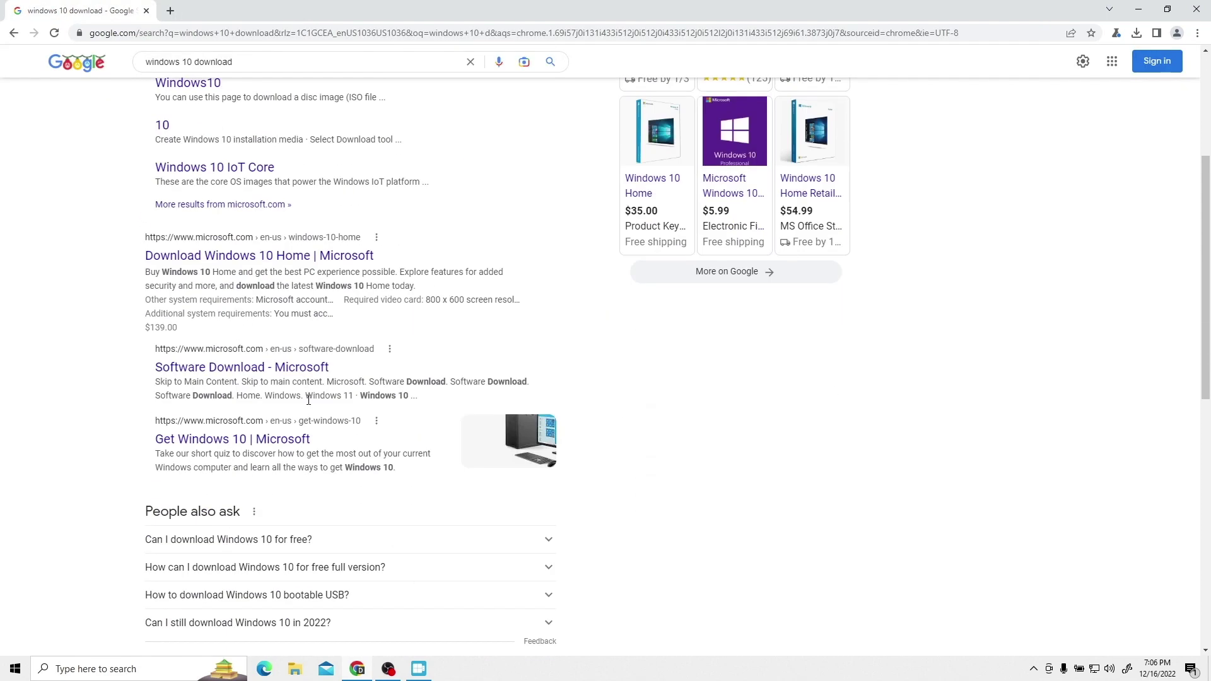
{"action": "scroll", "coordinate": [310, 404], "scroll_direction": "down", "scroll_amount": 1}
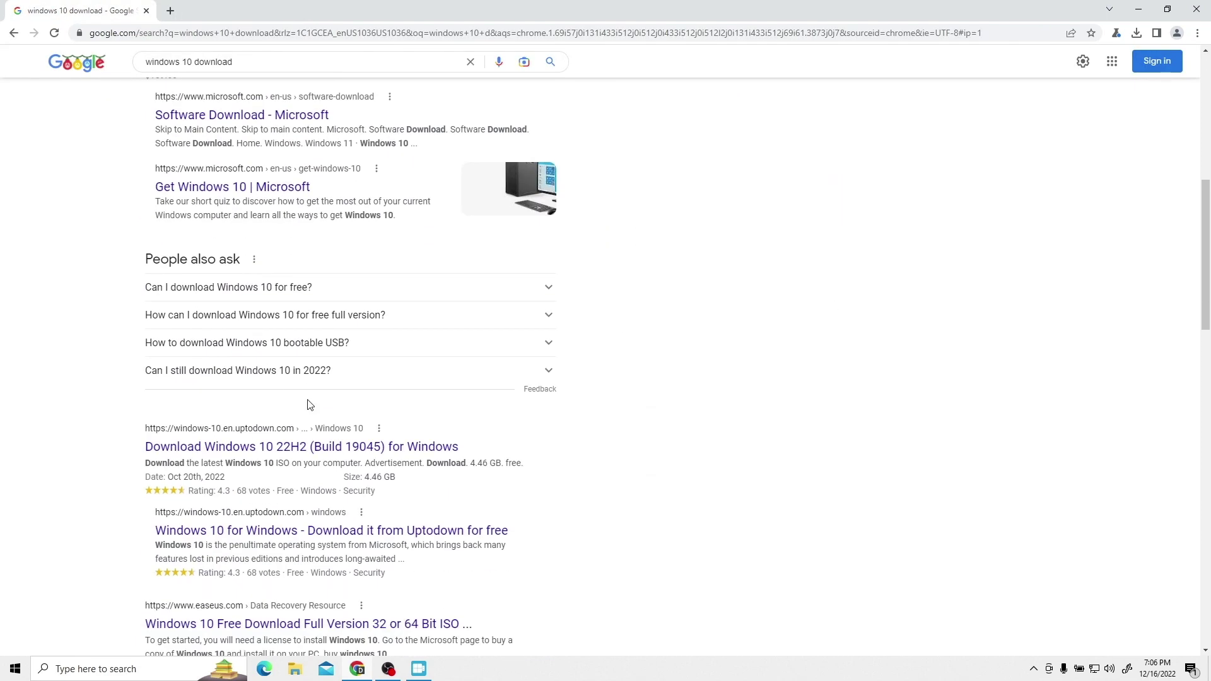
{"action": "scroll", "coordinate": [310, 405], "scroll_direction": "down", "scroll_amount": 5}
{"action": "scroll", "coordinate": [306, 405], "scroll_direction": "up", "scroll_amount": 15}
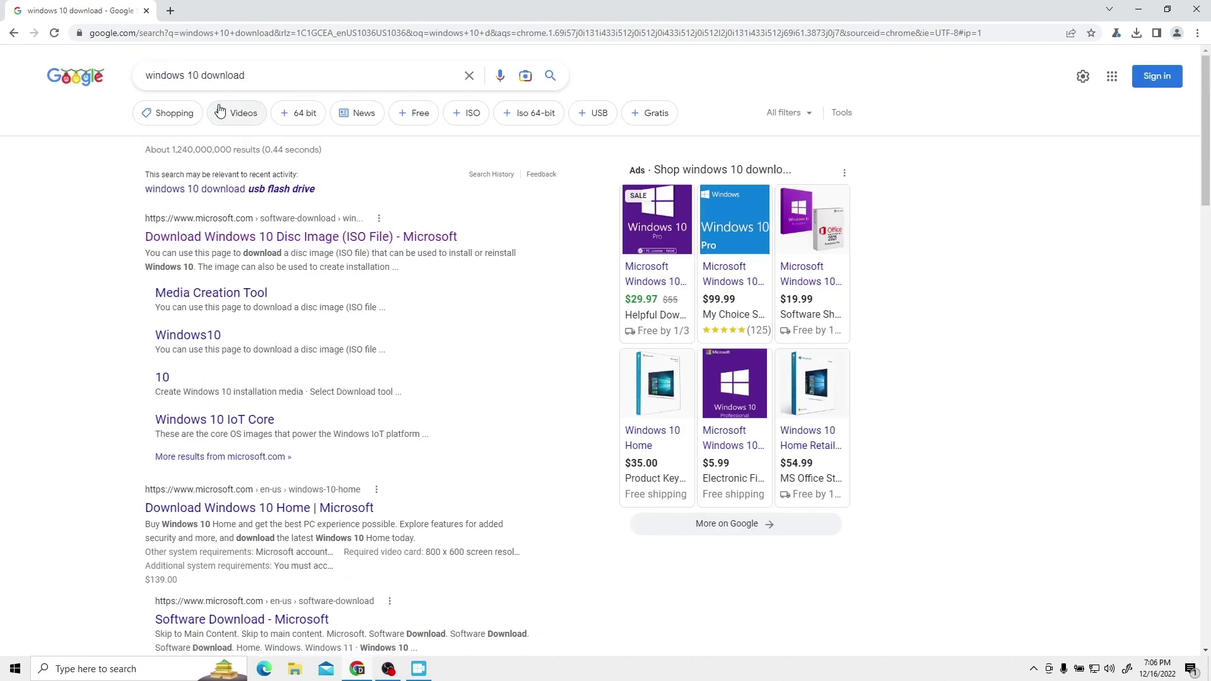
{"action": "left_click", "coordinate": [278, 75]}
{"action": "type", "text": "iso"}
{"action": "key", "text": "Return"}
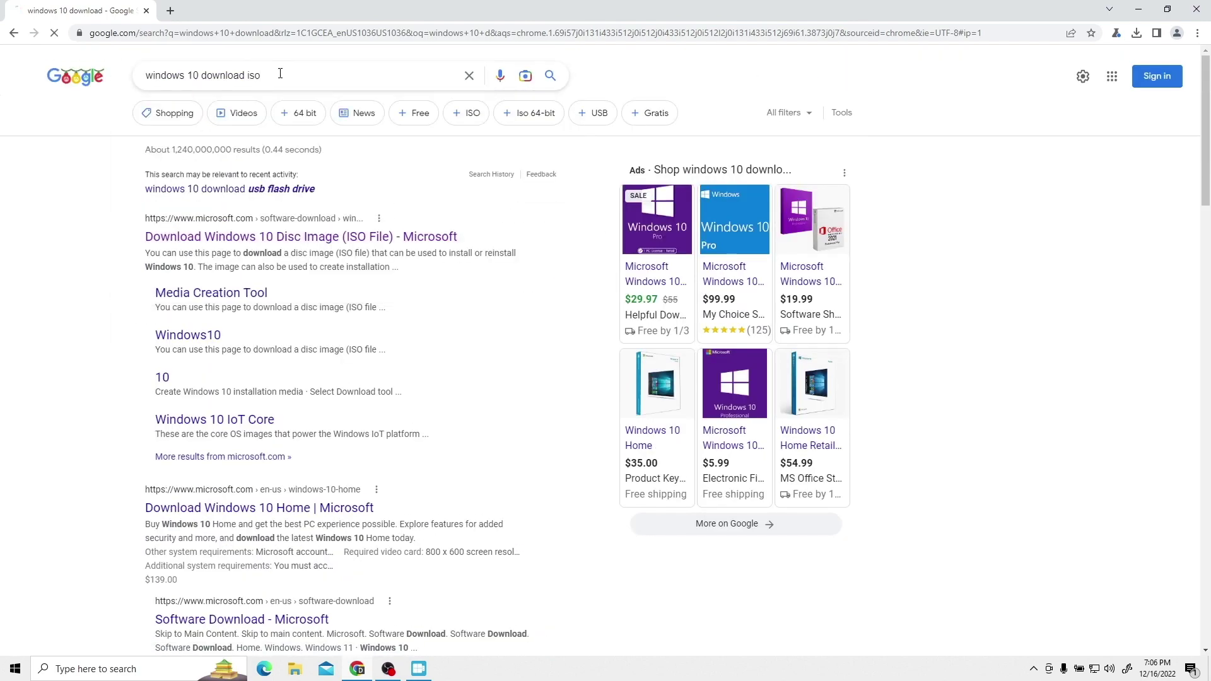
Open the iTechtics result "Download Windows 10 ISO Files (Direct Download Links)" in a new tab and switch to it.
{"action": "scroll", "coordinate": [260, 329], "scroll_direction": "down", "scroll_amount": 3}
{"action": "scroll", "coordinate": [258, 335], "scroll_direction": "up", "scroll_amount": 1}
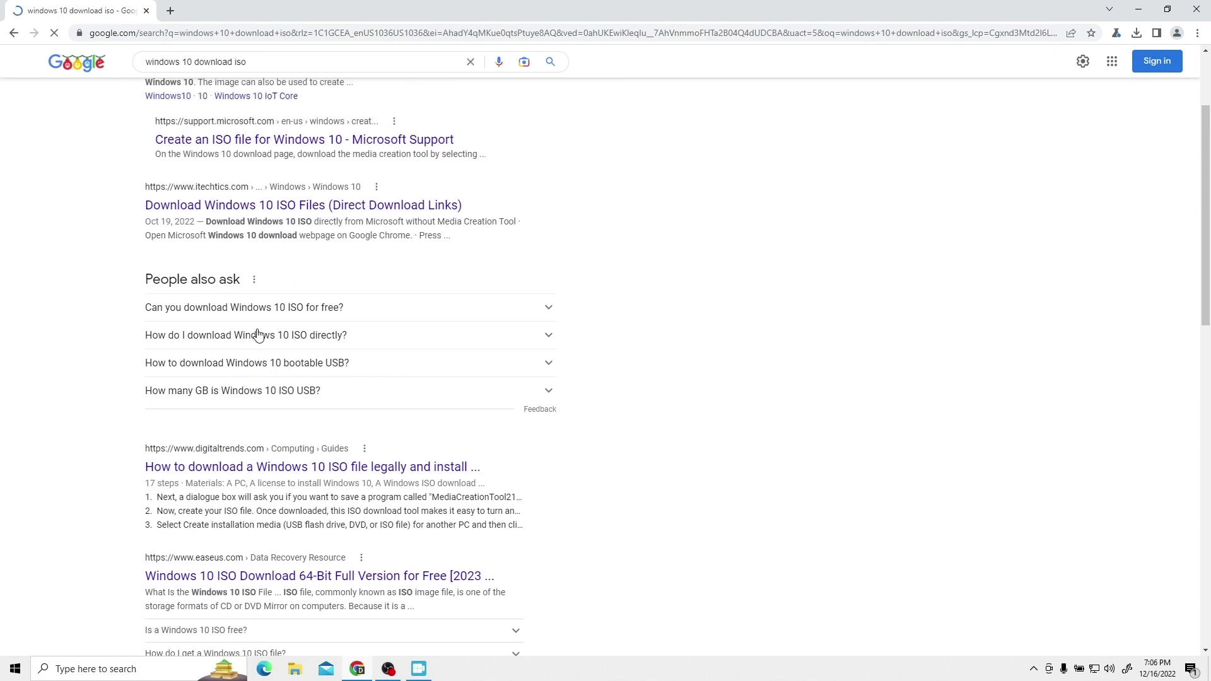
{"action": "scroll", "coordinate": [258, 335], "scroll_direction": "up", "scroll_amount": 1}
{"action": "right_click", "coordinate": [205, 284]}
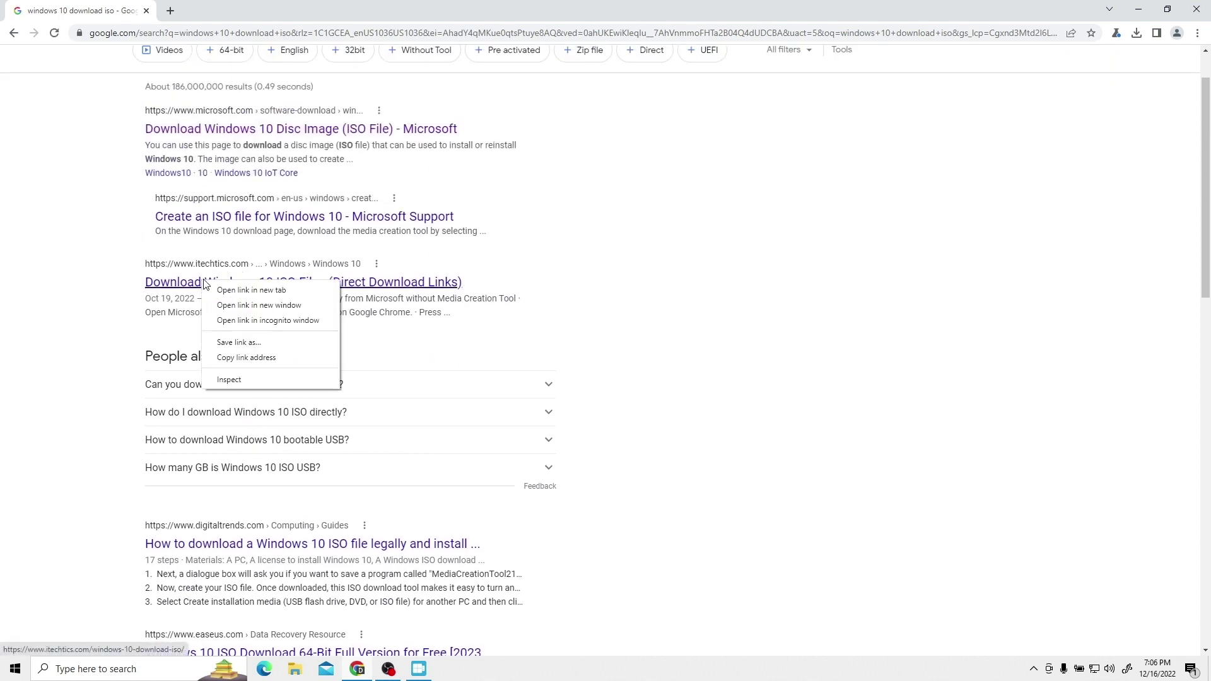
{"action": "left_click", "coordinate": [267, 290]}
{"action": "left_click", "coordinate": [222, 11]}
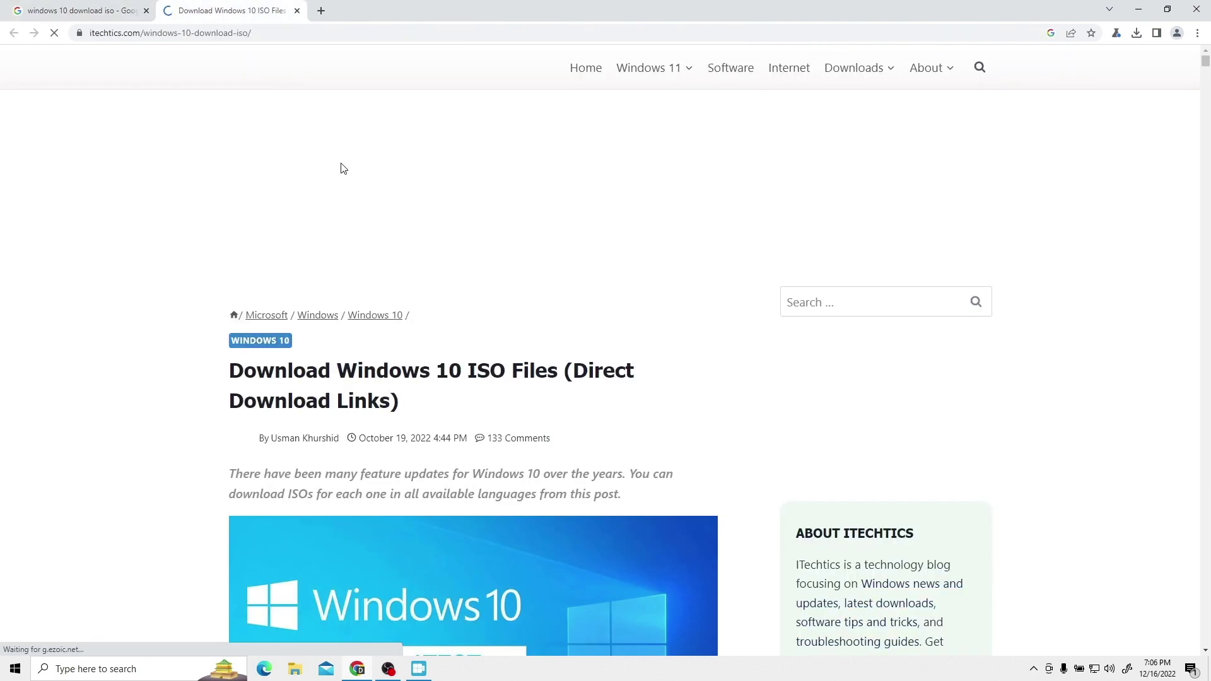
Start downloading the Windows 10 Version 22H2 64-bit English ISO from the direct download links section of the article.
{"action": "scroll", "coordinate": [343, 174], "scroll_direction": "down", "scroll_amount": 15}
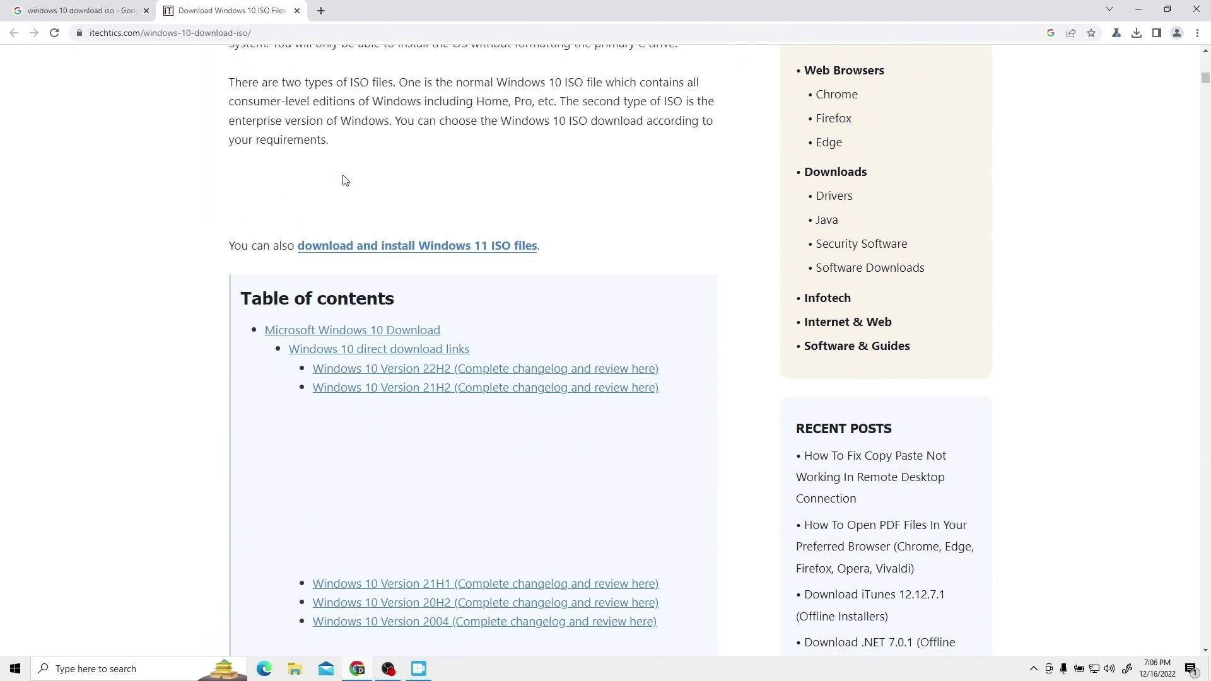
{"action": "scroll", "coordinate": [345, 181], "scroll_direction": "down", "scroll_amount": 6}
{"action": "scroll", "coordinate": [367, 186], "scroll_direction": "down", "scroll_amount": 8}
{"action": "scroll", "coordinate": [370, 189], "scroll_direction": "down", "scroll_amount": 7}
{"action": "scroll", "coordinate": [369, 189], "scroll_direction": "down", "scroll_amount": 1}
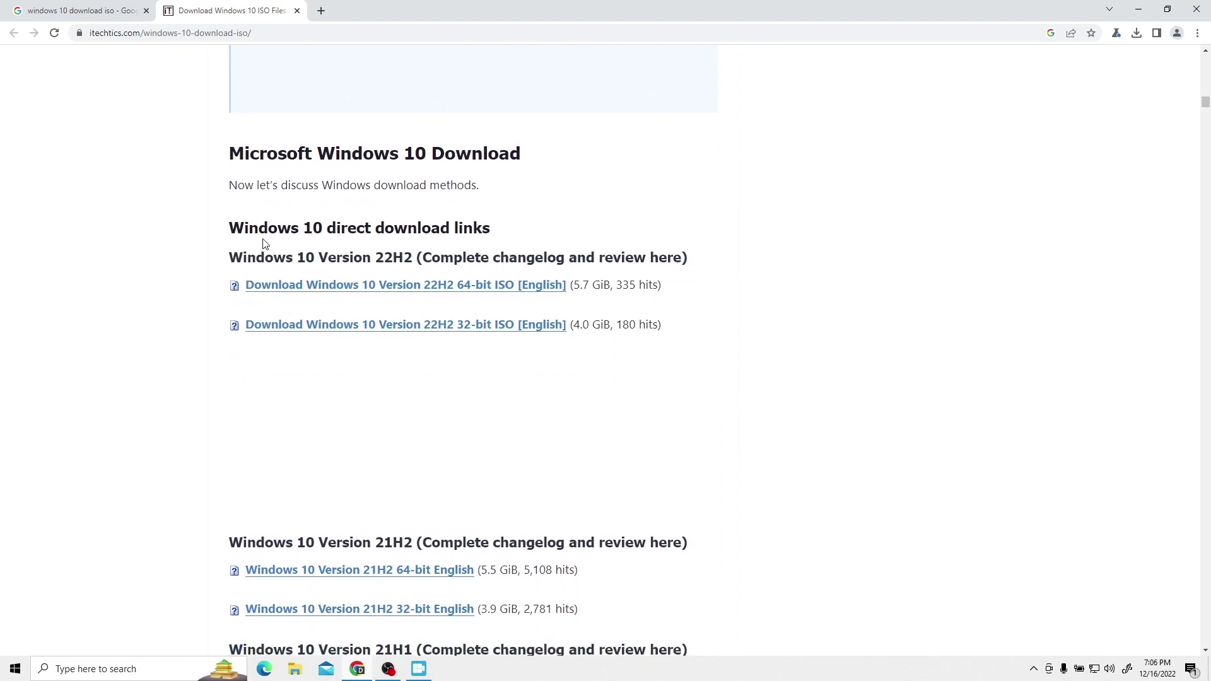
{"action": "left_click_drag", "start_coordinate": [260, 252], "coordinate": [455, 243]}
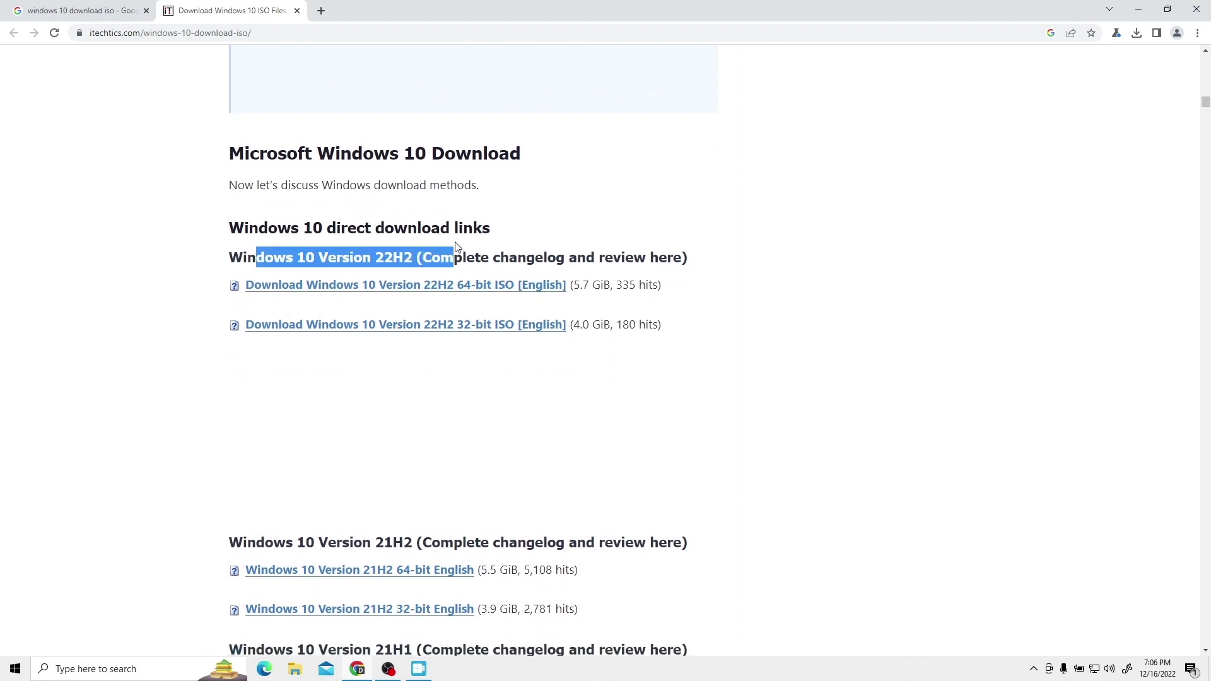
{"action": "left_click", "coordinate": [441, 289]}
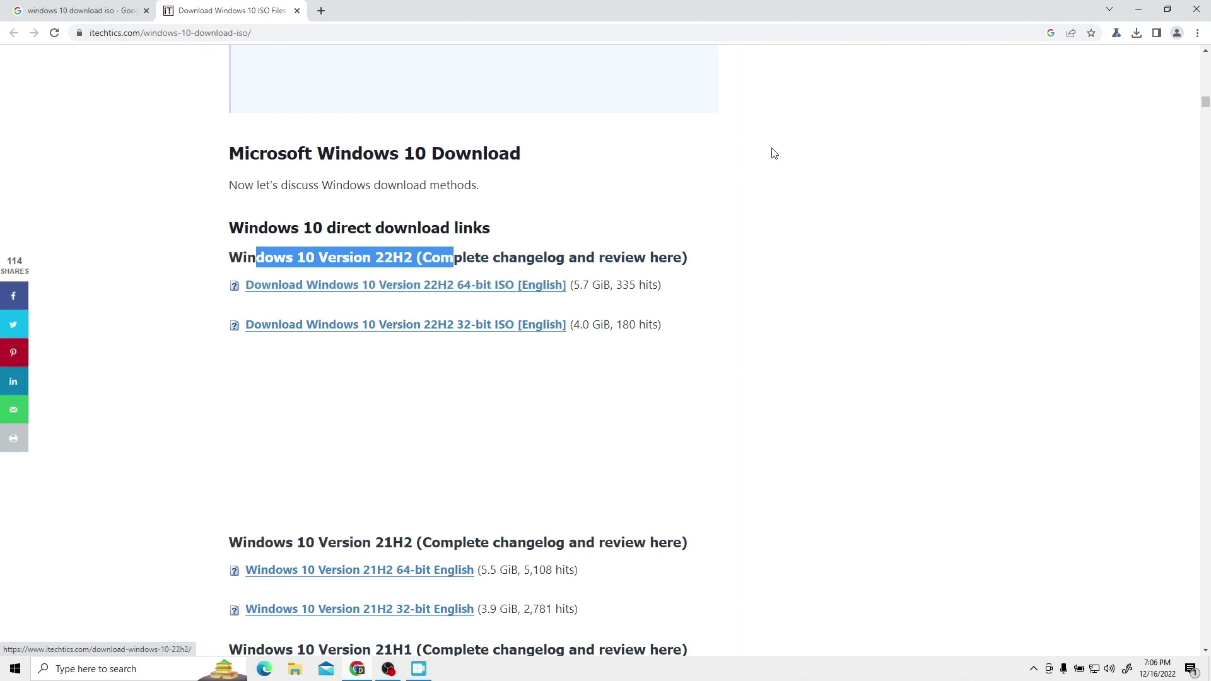
{"action": "left_click", "coordinate": [366, 293]}
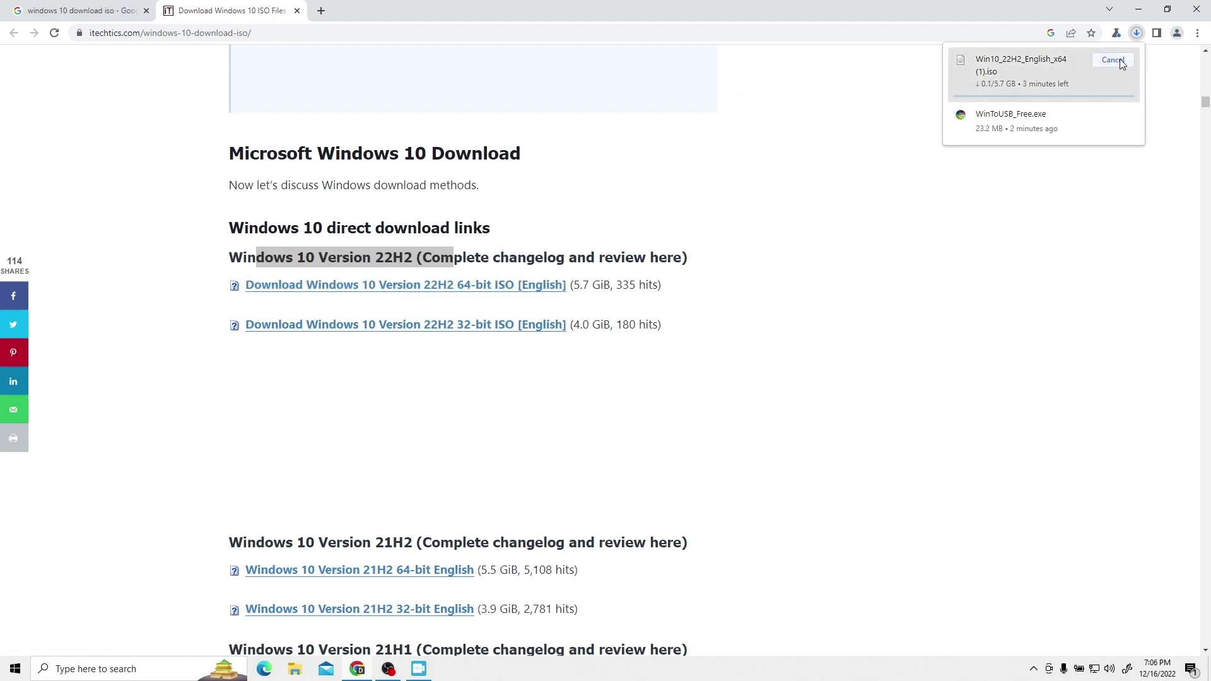
Cancel the running Win10_22H2_English_x64 (1).iso download and close the browser.
{"action": "left_click", "coordinate": [1120, 61]}
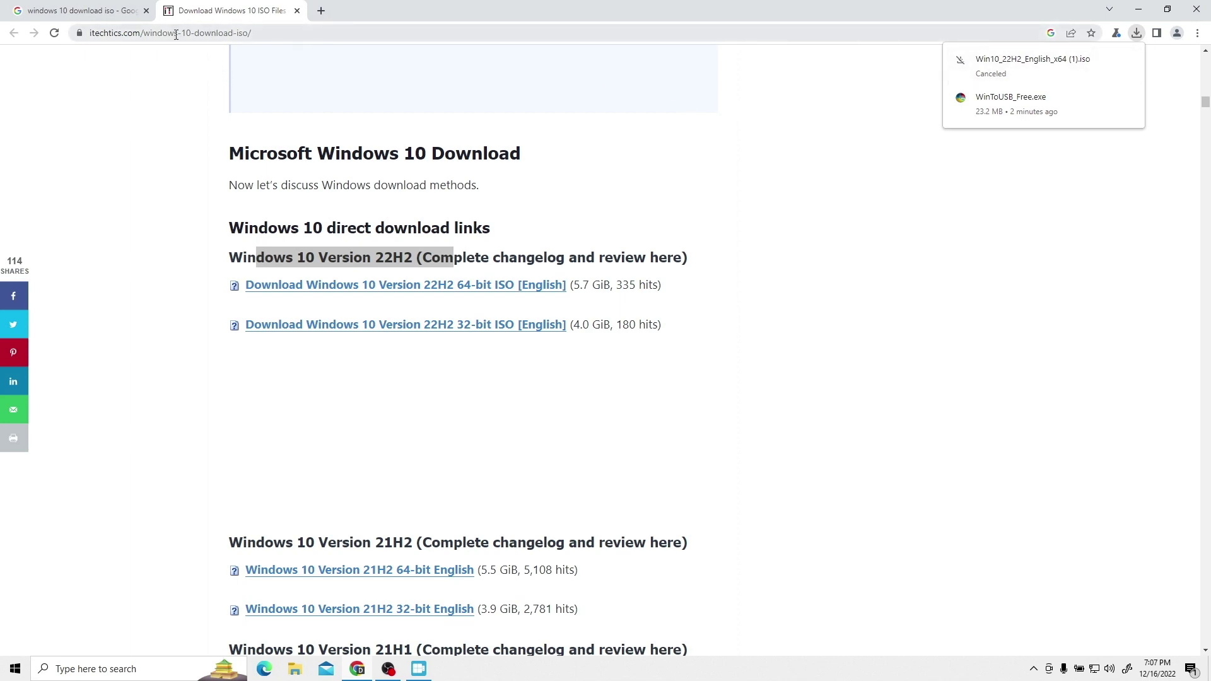
{"action": "left_click", "coordinate": [146, 11]}
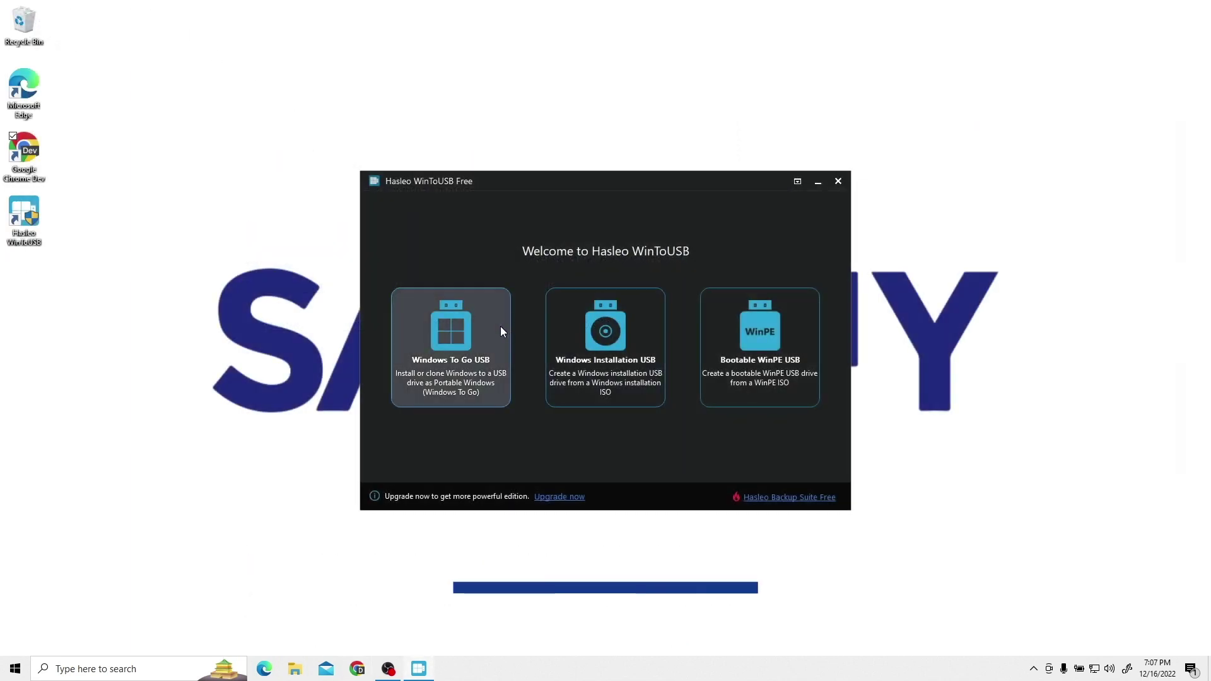
Begin a Windows To Go USB setup in Hasleo WinToUSB with Win10_22H2_English_x64 from the Downloads folder as the installation source.
{"action": "left_click", "coordinate": [456, 345]}
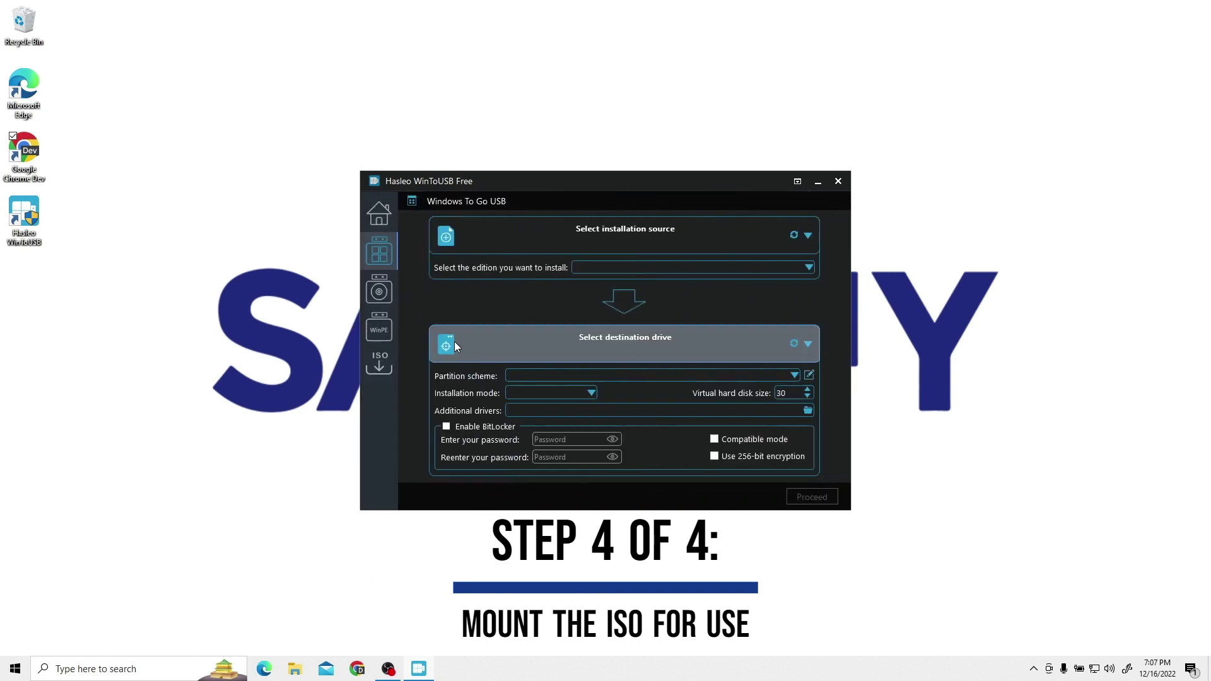
{"action": "left_click", "coordinate": [806, 238]}
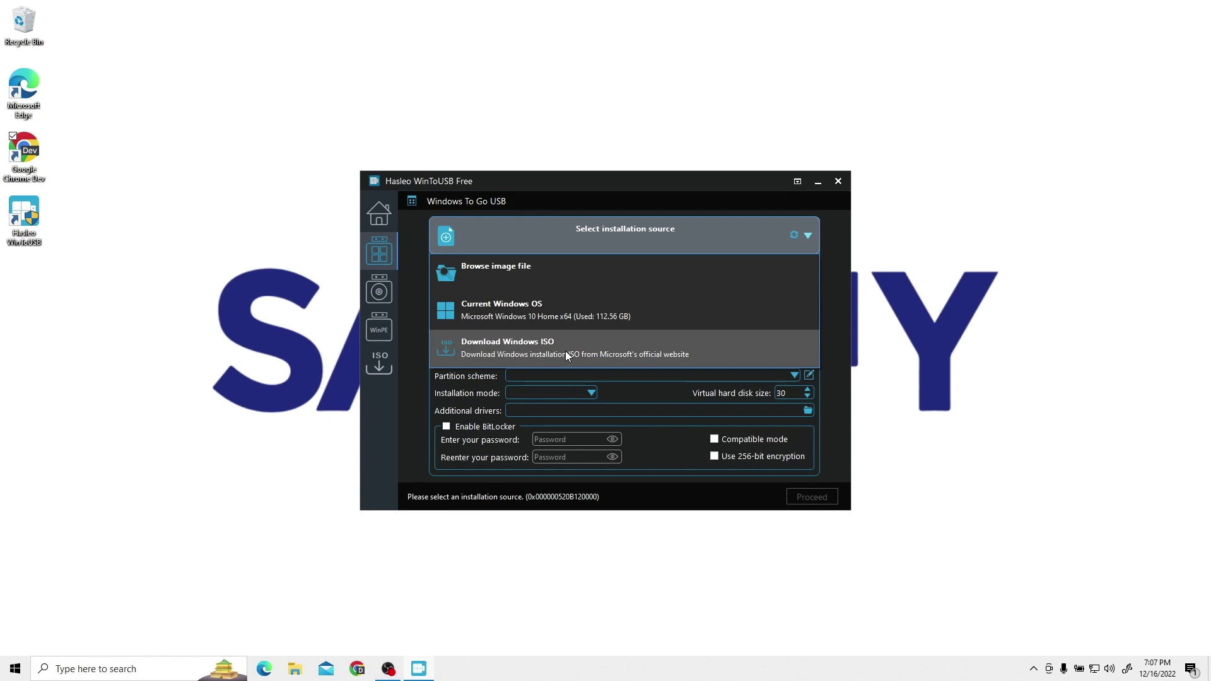
{"action": "left_click", "coordinate": [516, 283]}
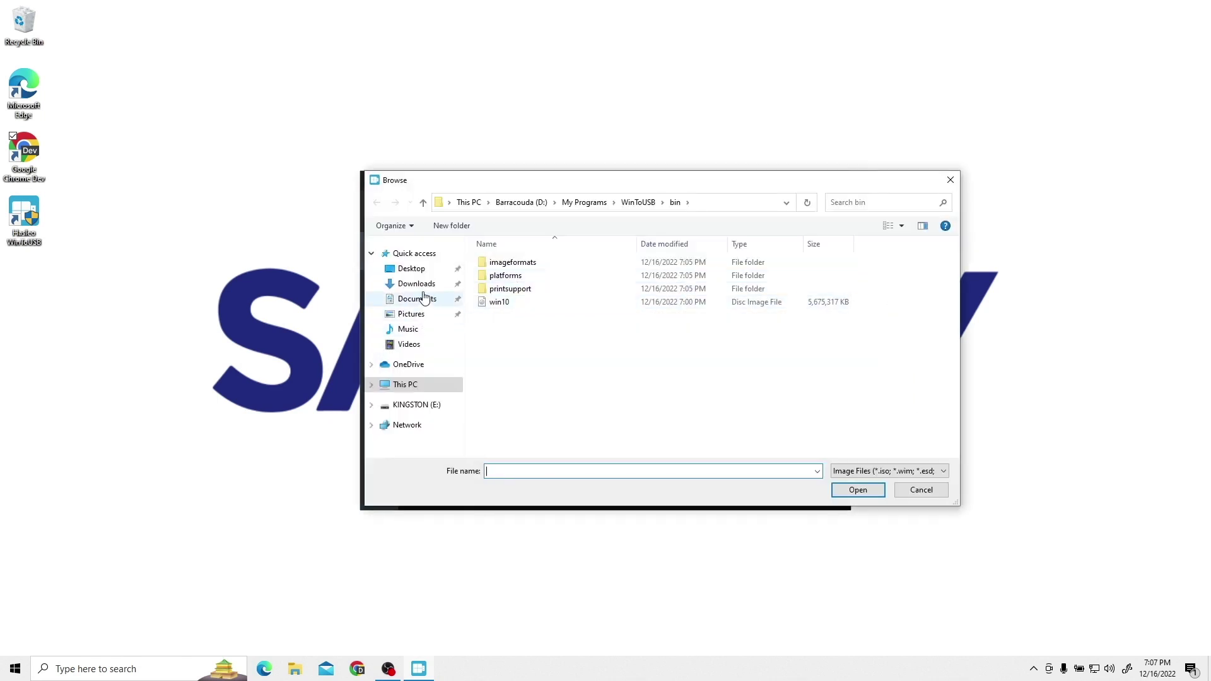
{"action": "left_click", "coordinate": [417, 285]}
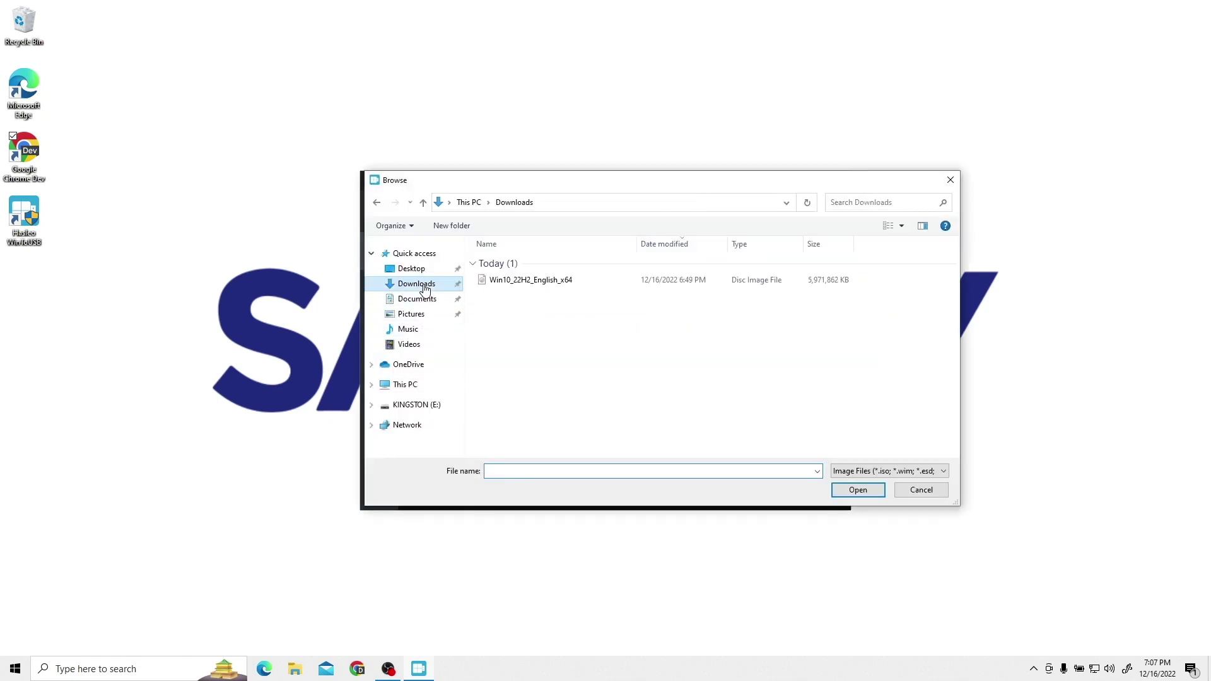
{"action": "left_click", "coordinate": [496, 283]}
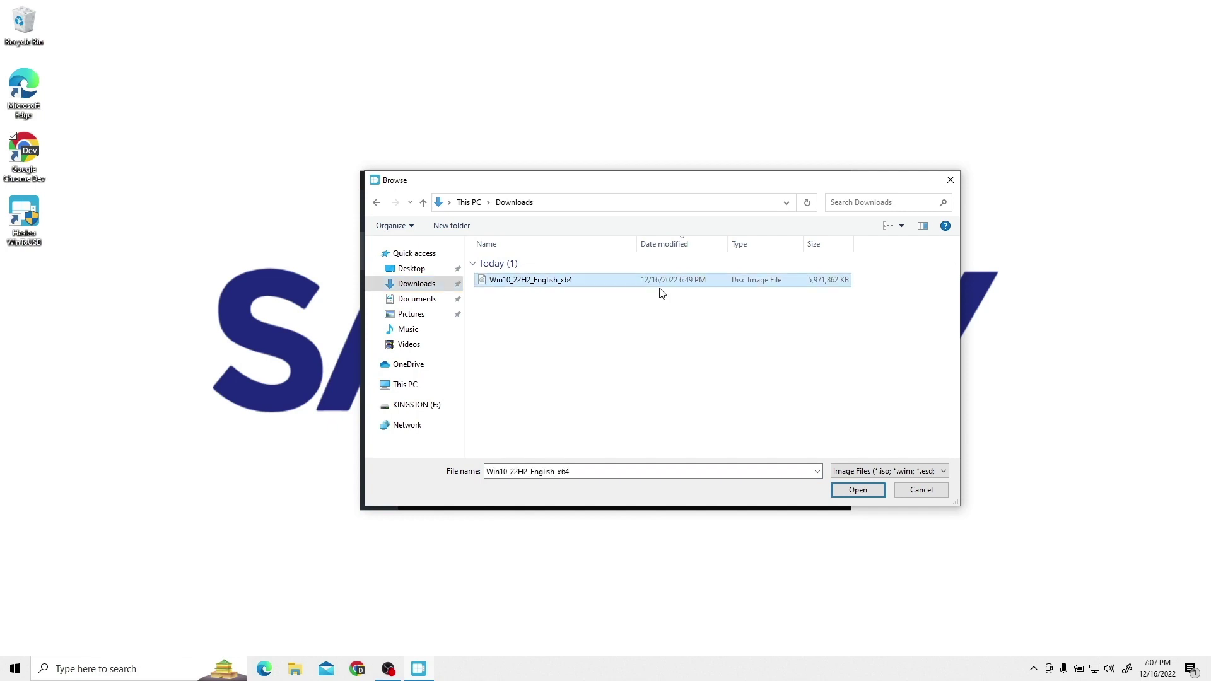
{"action": "left_click", "coordinate": [881, 490]}
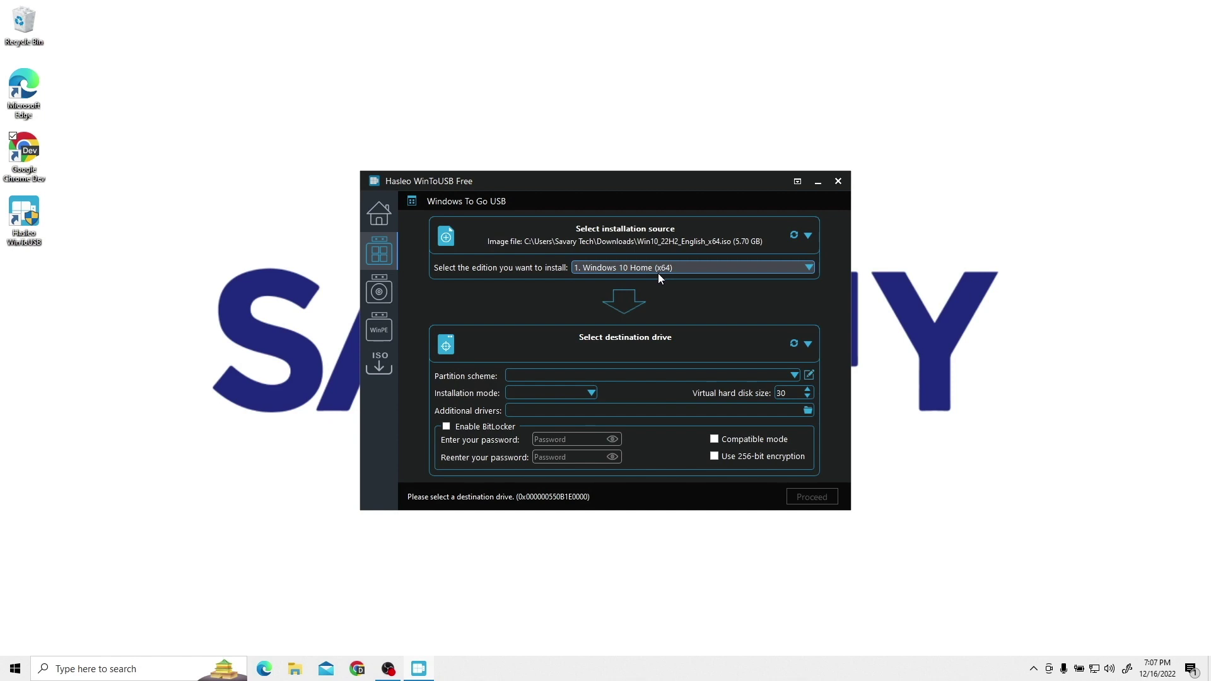
Choose Disk 2: KingstonDataTraveler 3.0 as the destination drive, keeping VHD installation mode and setting the virtual hard disk size to 90.
{"action": "left_click", "coordinate": [667, 349]}
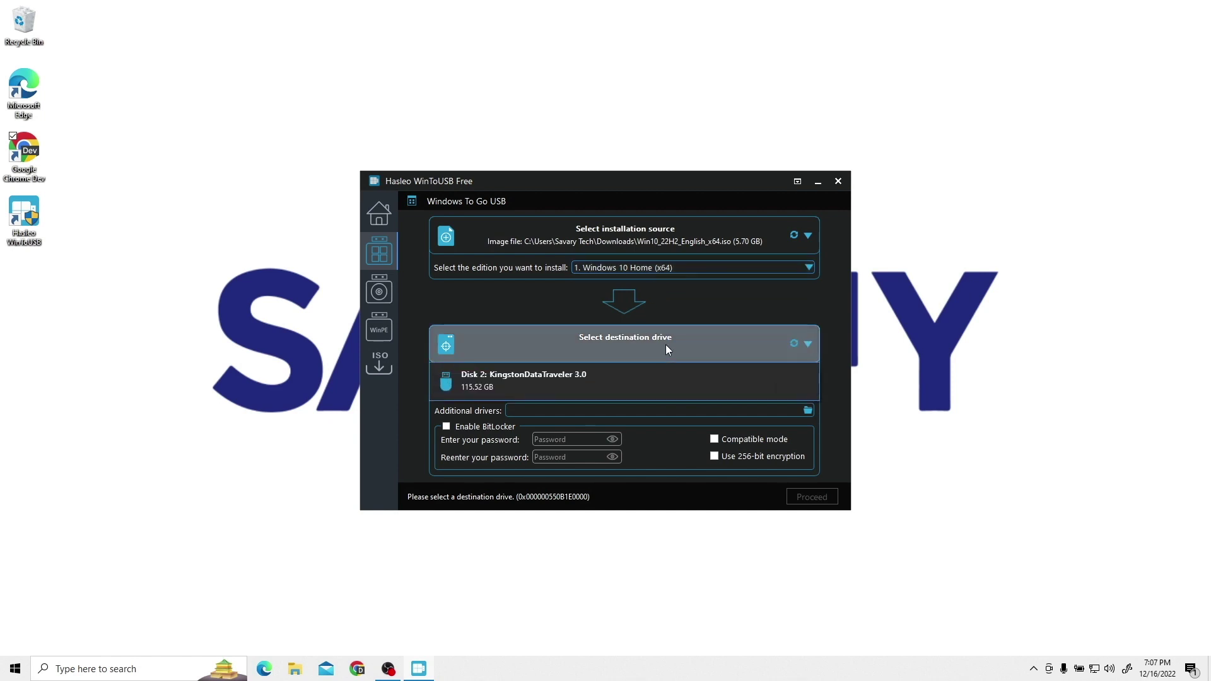
{"action": "left_click", "coordinate": [500, 377]}
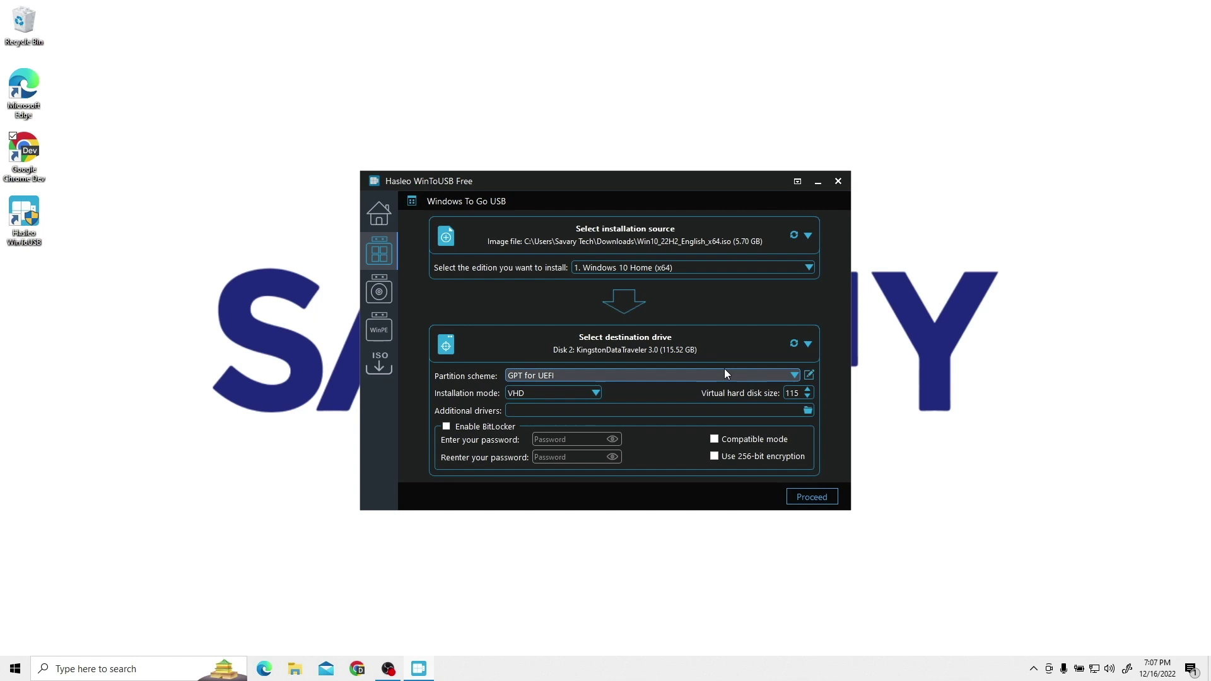
{"action": "left_click", "coordinate": [595, 394]}
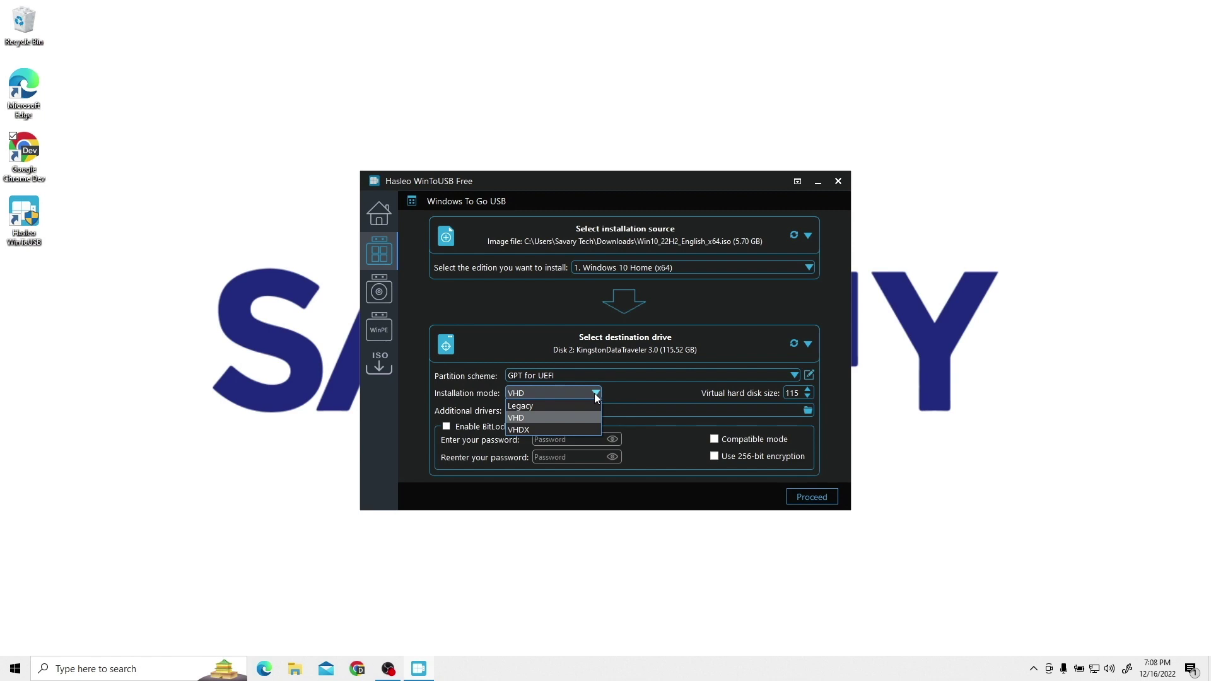
{"action": "left_click", "coordinate": [596, 395]}
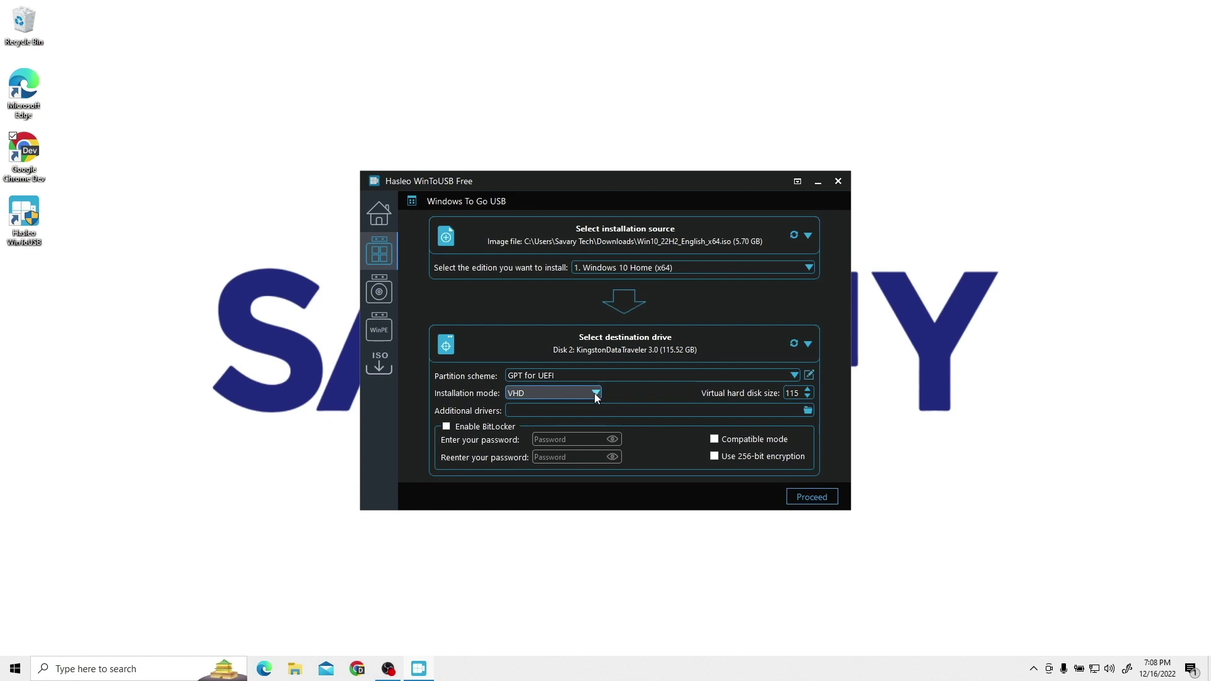
{"action": "left_click", "coordinate": [808, 396]}
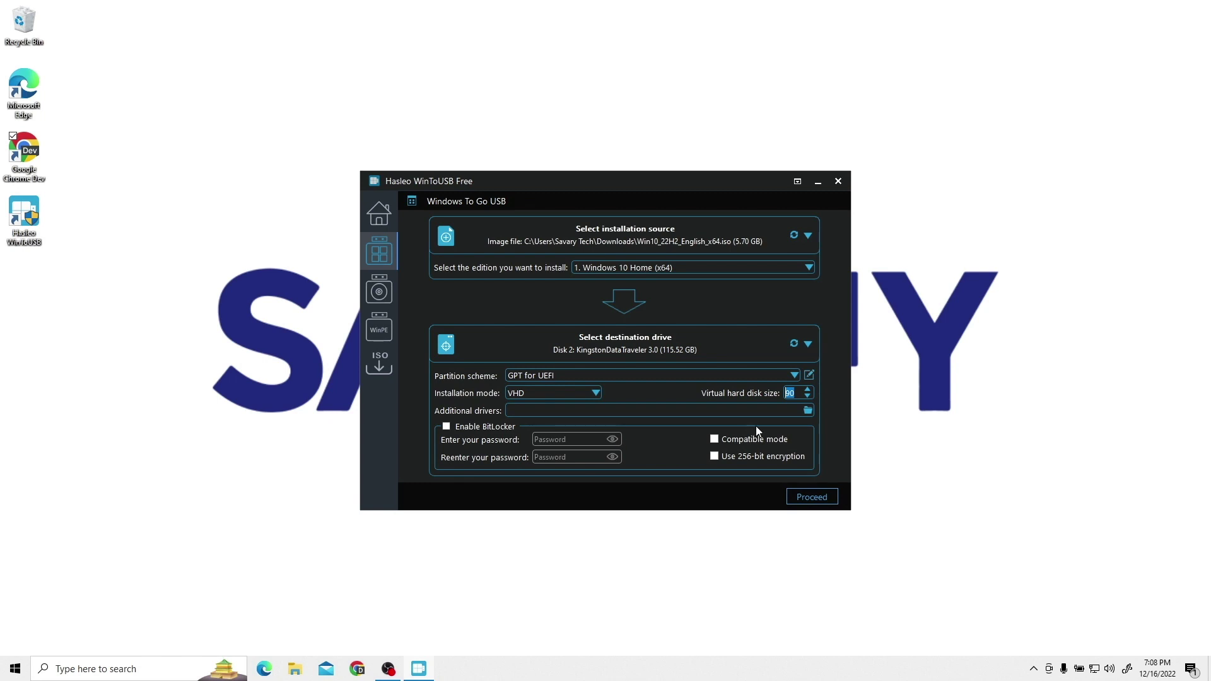
Run the Windows To Go creation, agreeing to format the USB drive, and close WinToUSB once the operation is complete.
{"action": "left_click", "coordinate": [814, 504]}
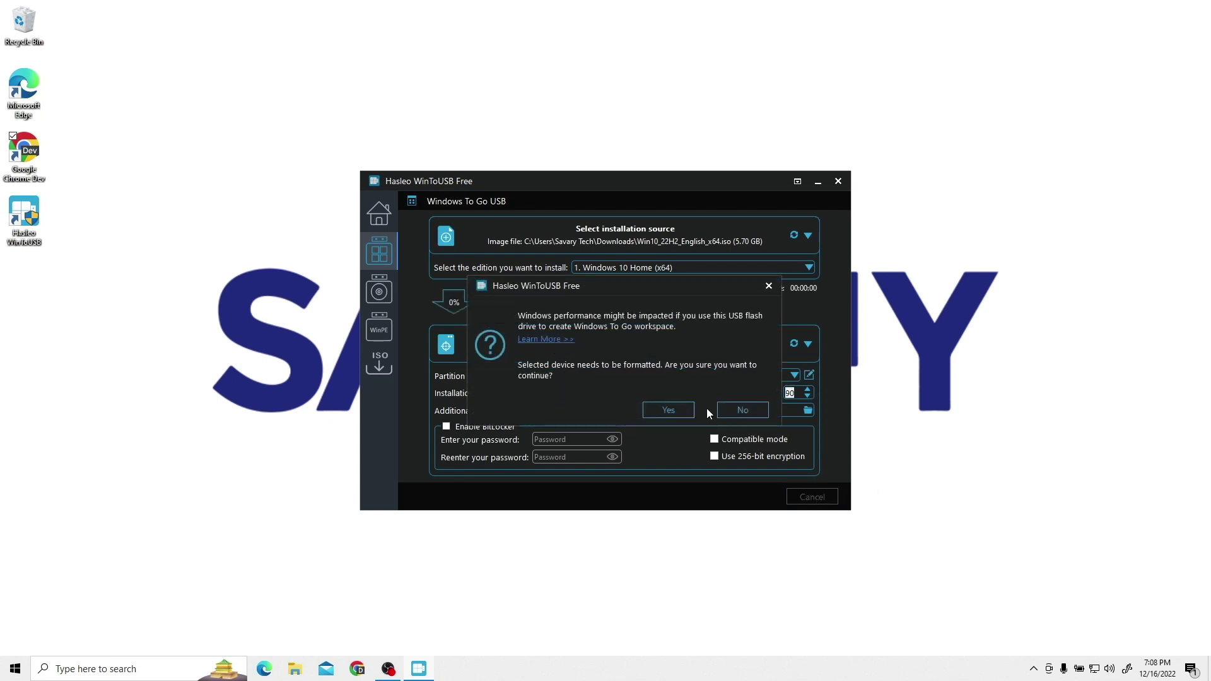
{"action": "left_click", "coordinate": [669, 410]}
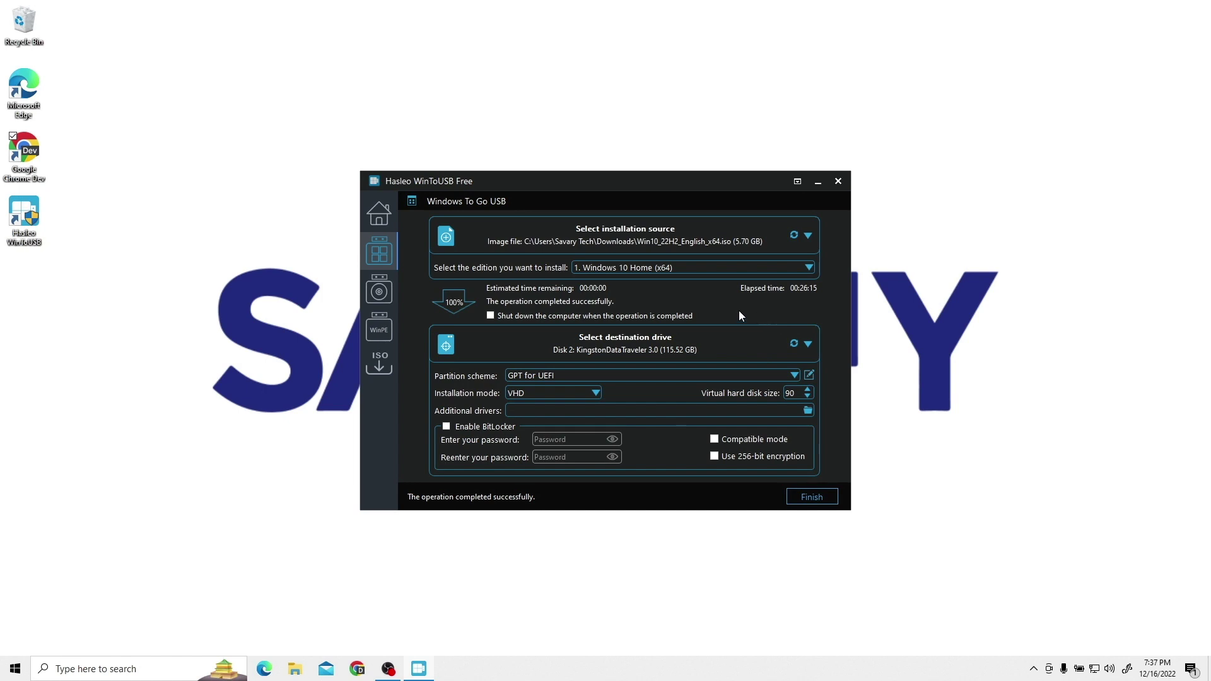
{"action": "left_click", "coordinate": [812, 498]}
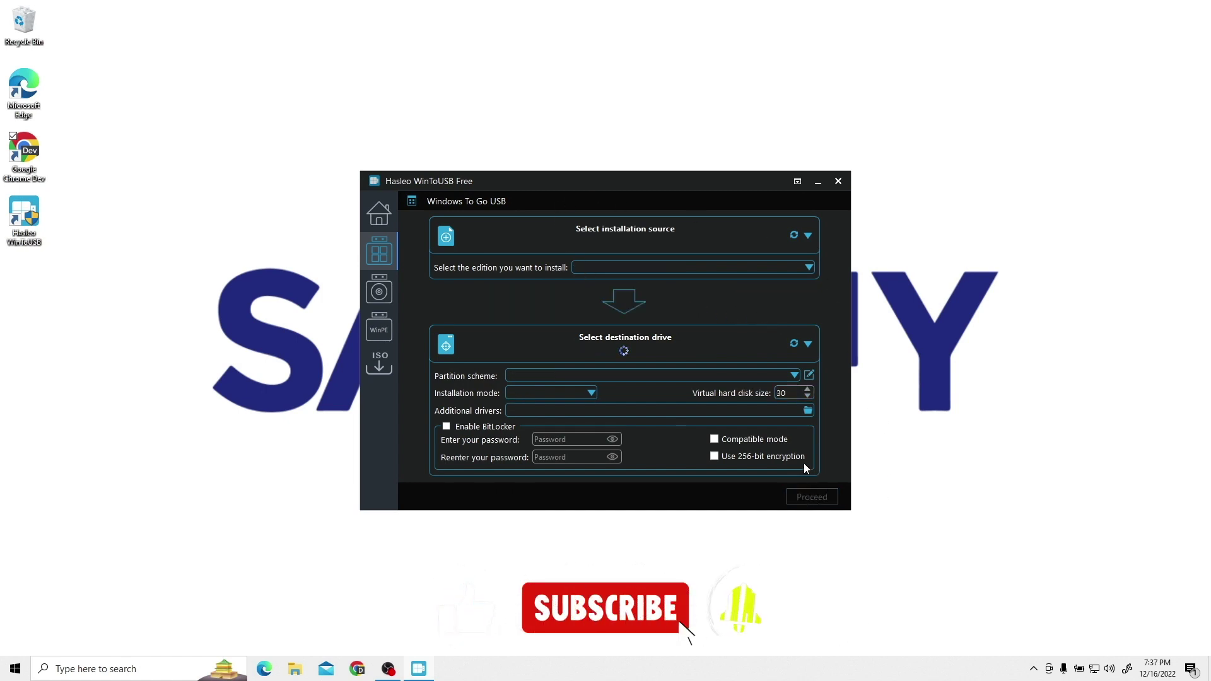
{"action": "left_click", "coordinate": [839, 182]}
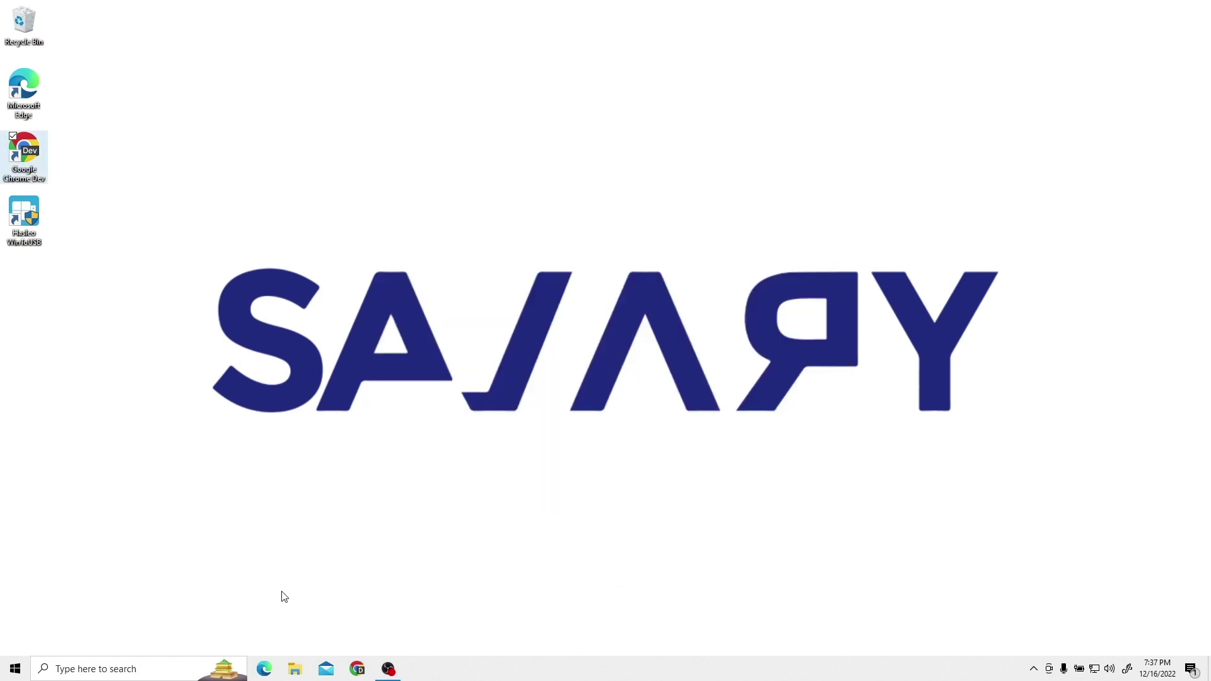
Switch to File Explorer and examine the contents of the WinToUSB (E:) drive, including its hard disk image file.
{"action": "left_click", "coordinate": [293, 668]}
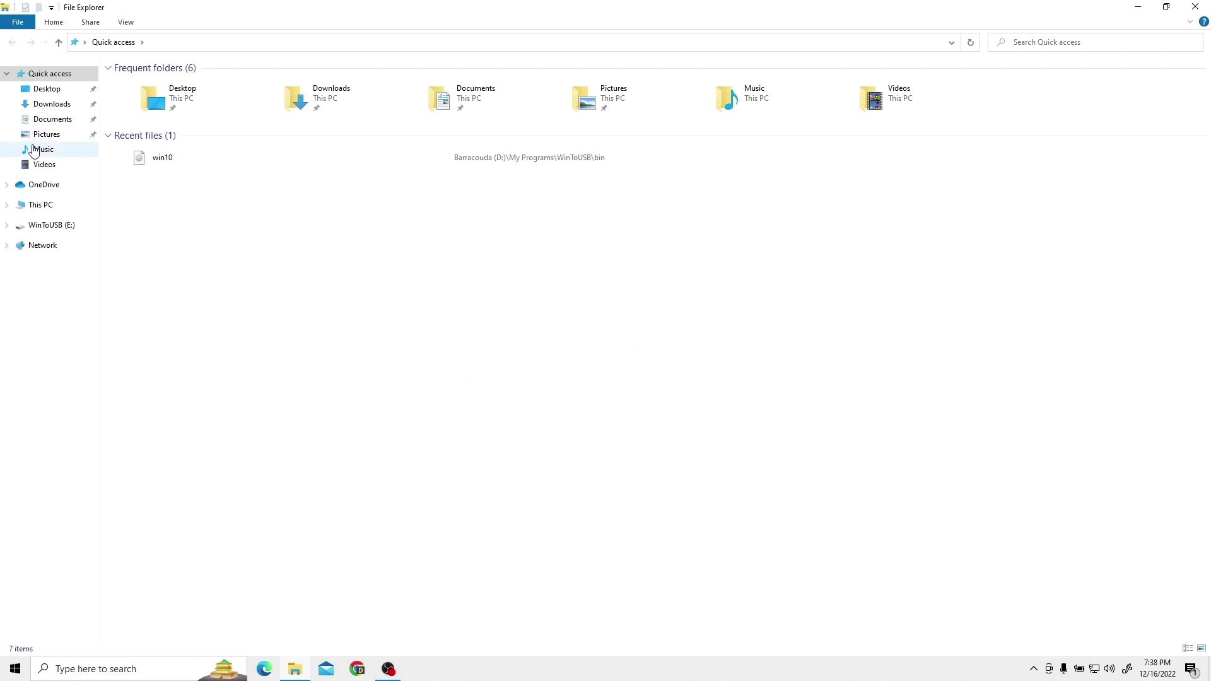
{"action": "left_click", "coordinate": [39, 205]}
{"action": "left_click", "coordinate": [514, 177]}
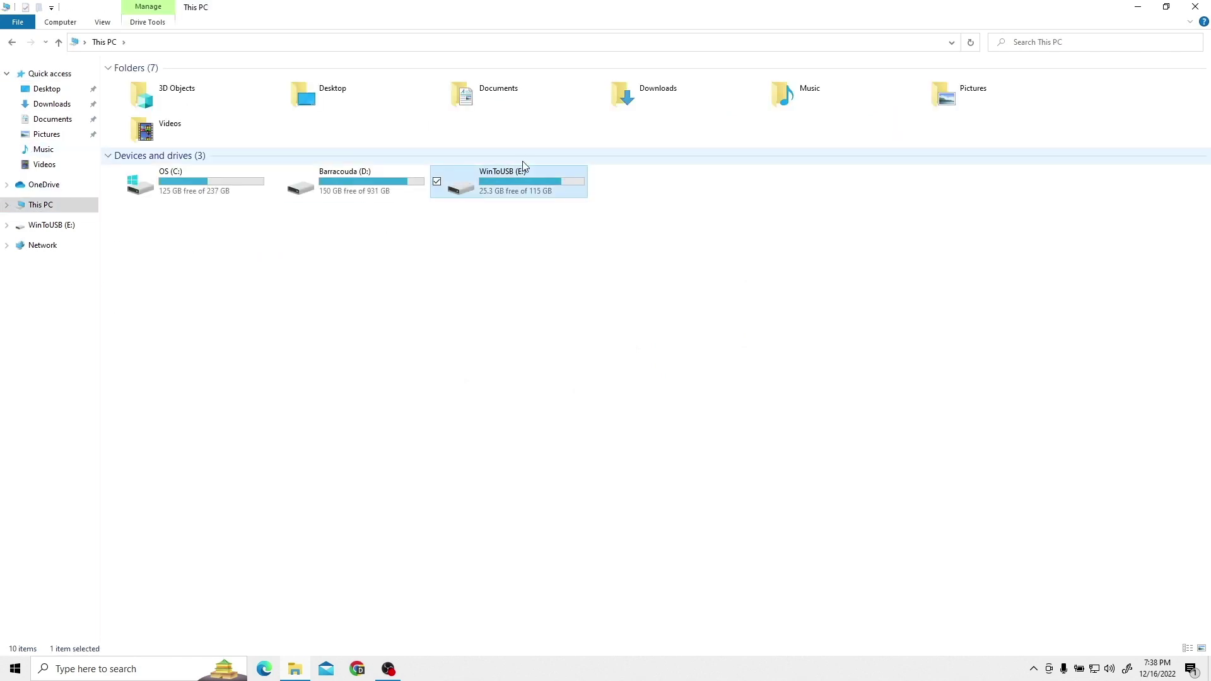
{"action": "double_click", "coordinate": [517, 179]}
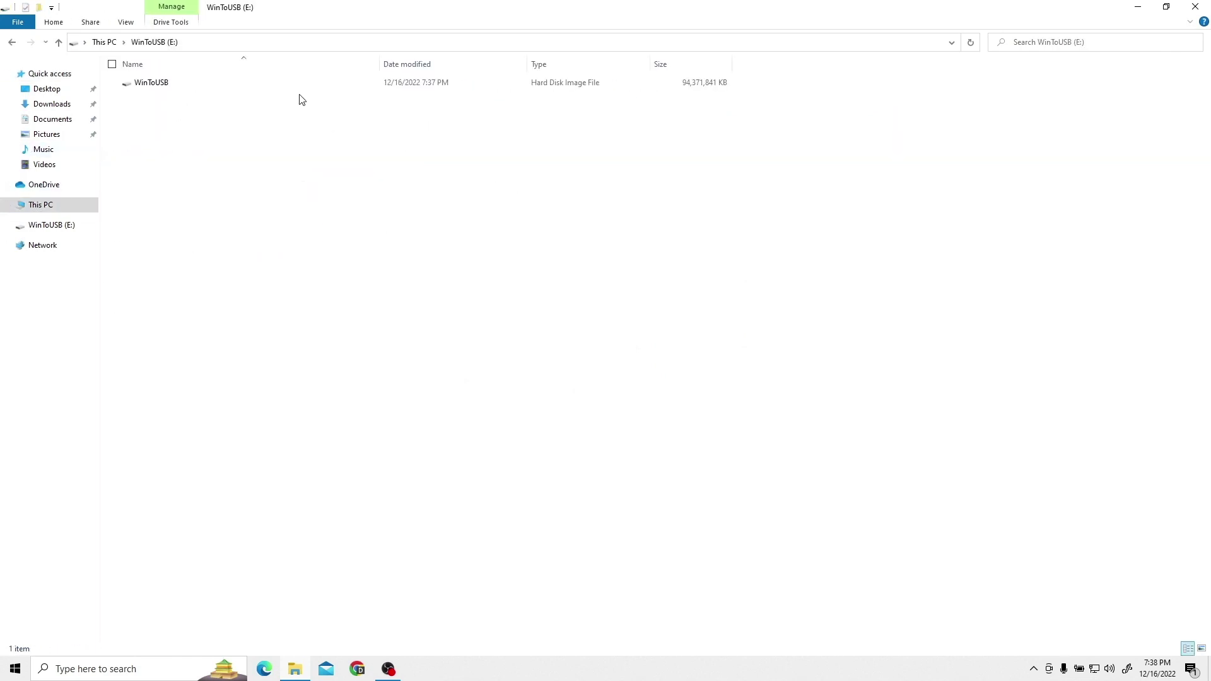
{"action": "left_click", "coordinate": [319, 87]}
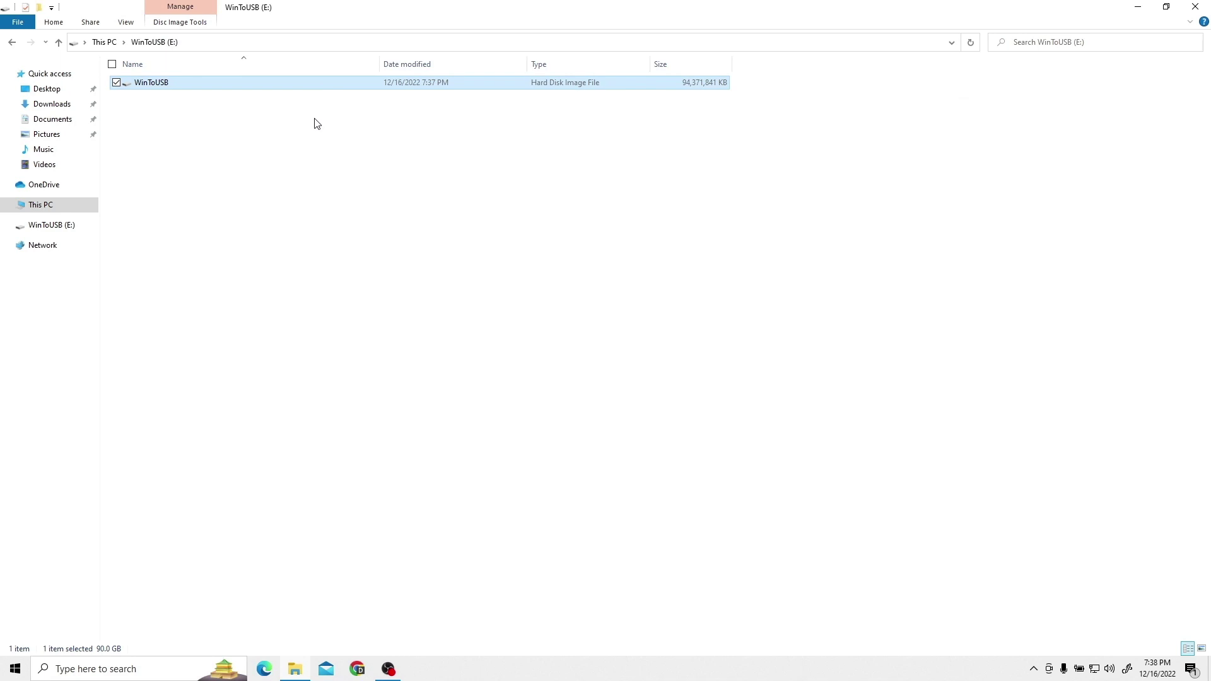
{"action": "left_click", "coordinate": [102, 42]}
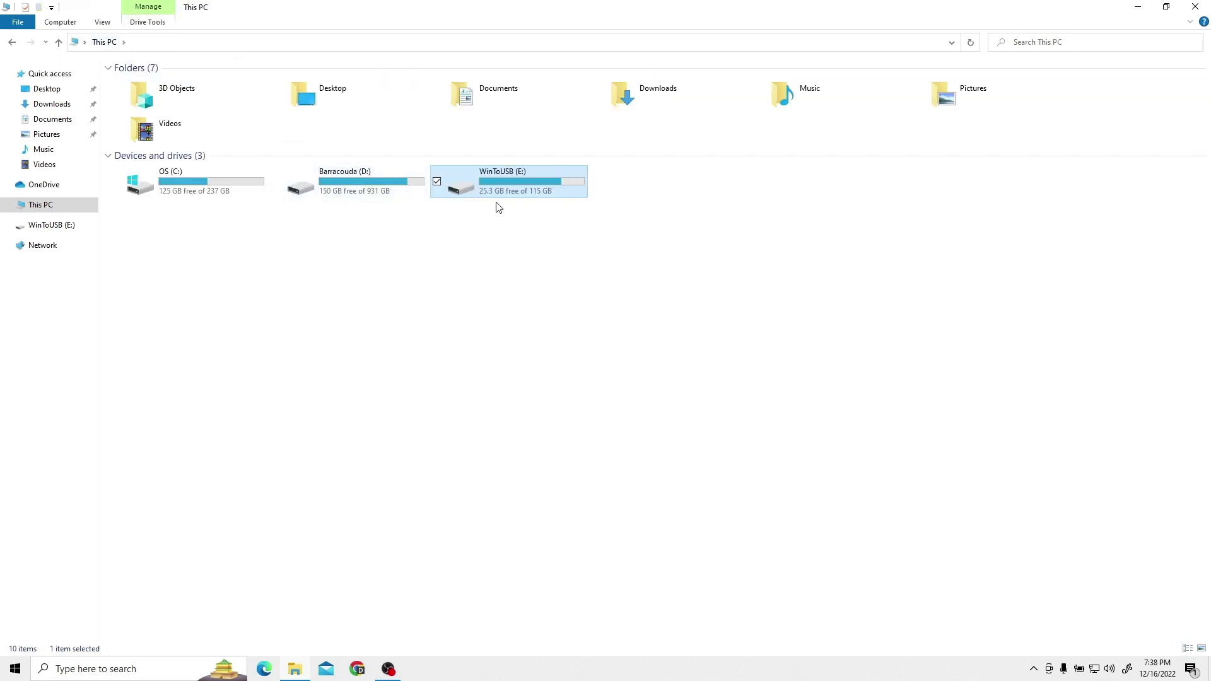
{"action": "double_click", "coordinate": [517, 176]}
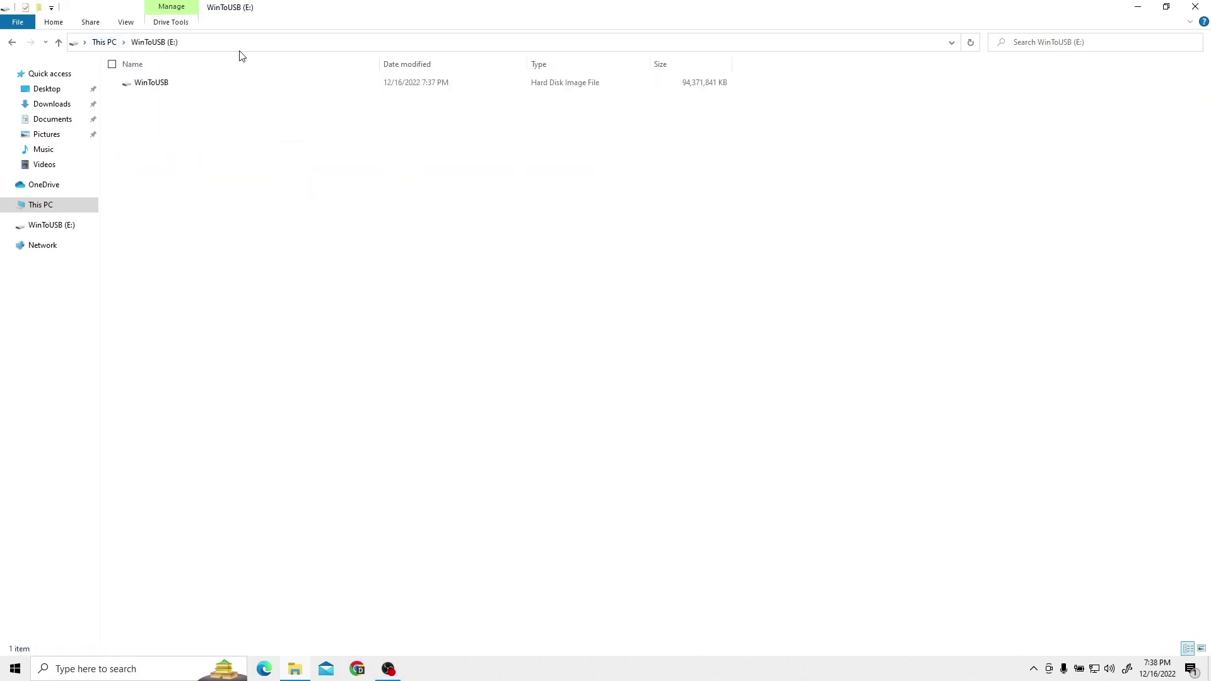
{"action": "left_click", "coordinate": [157, 85]}
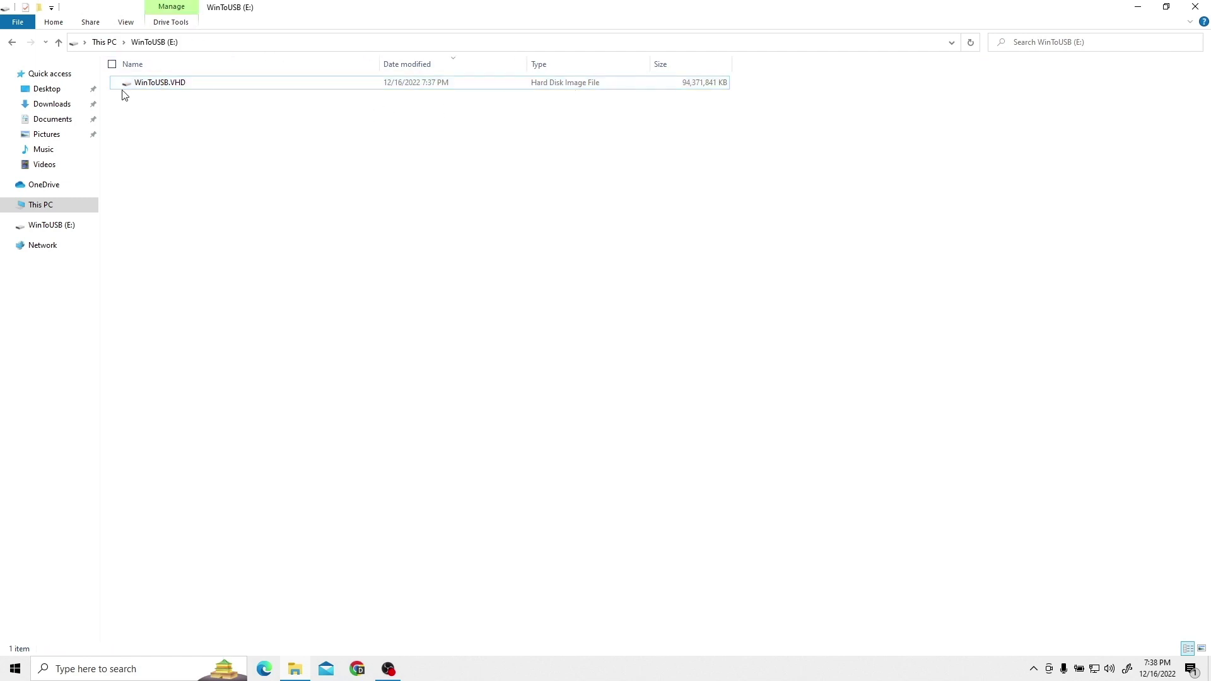